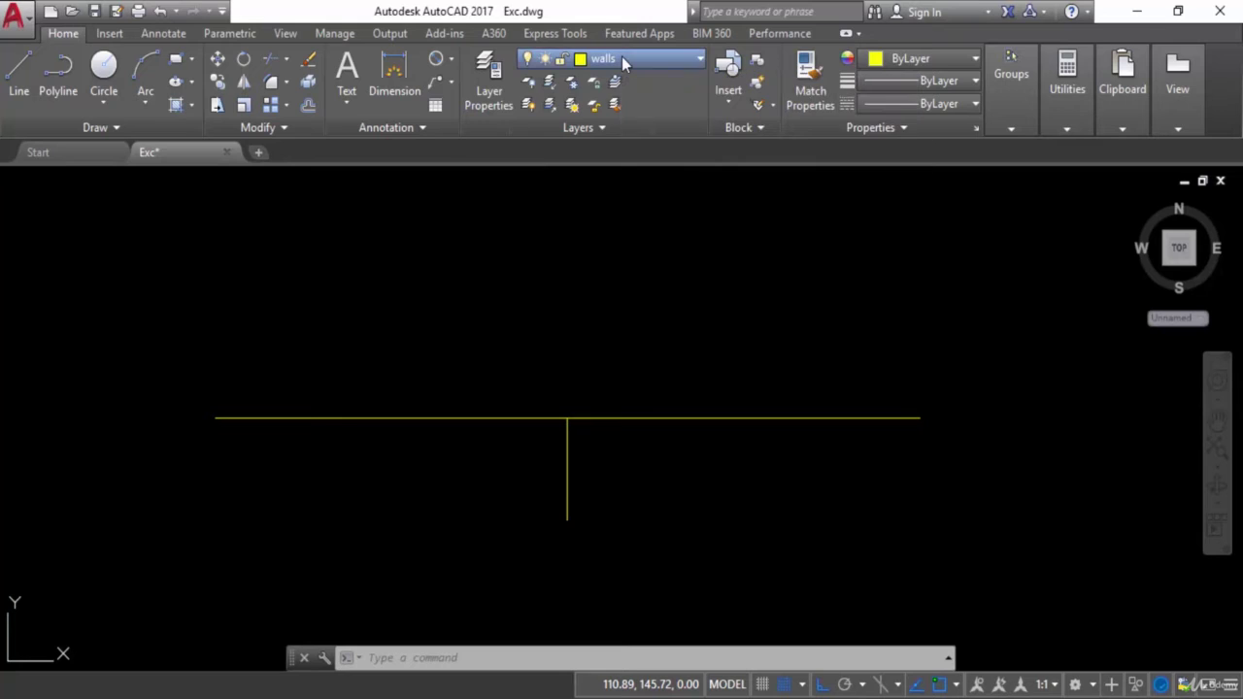
- Switch the current layer from walls to the green Dim l layer in the Layer list
left_click(621, 58)
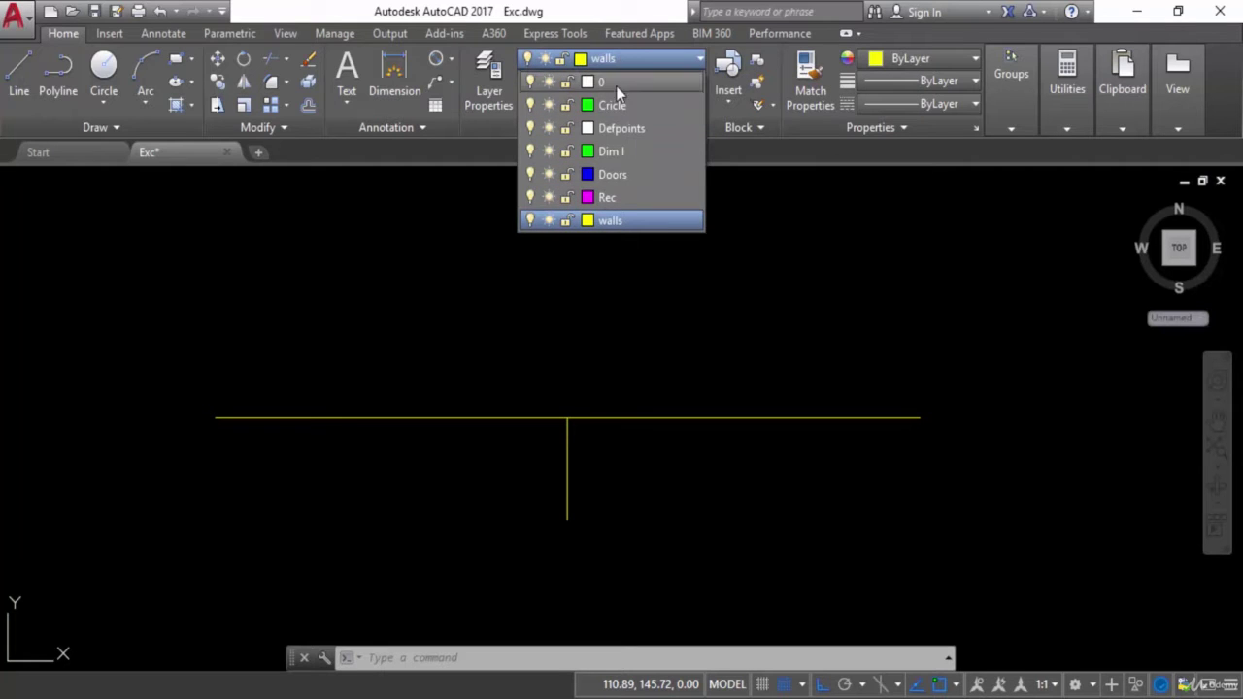
left_click(612, 152)
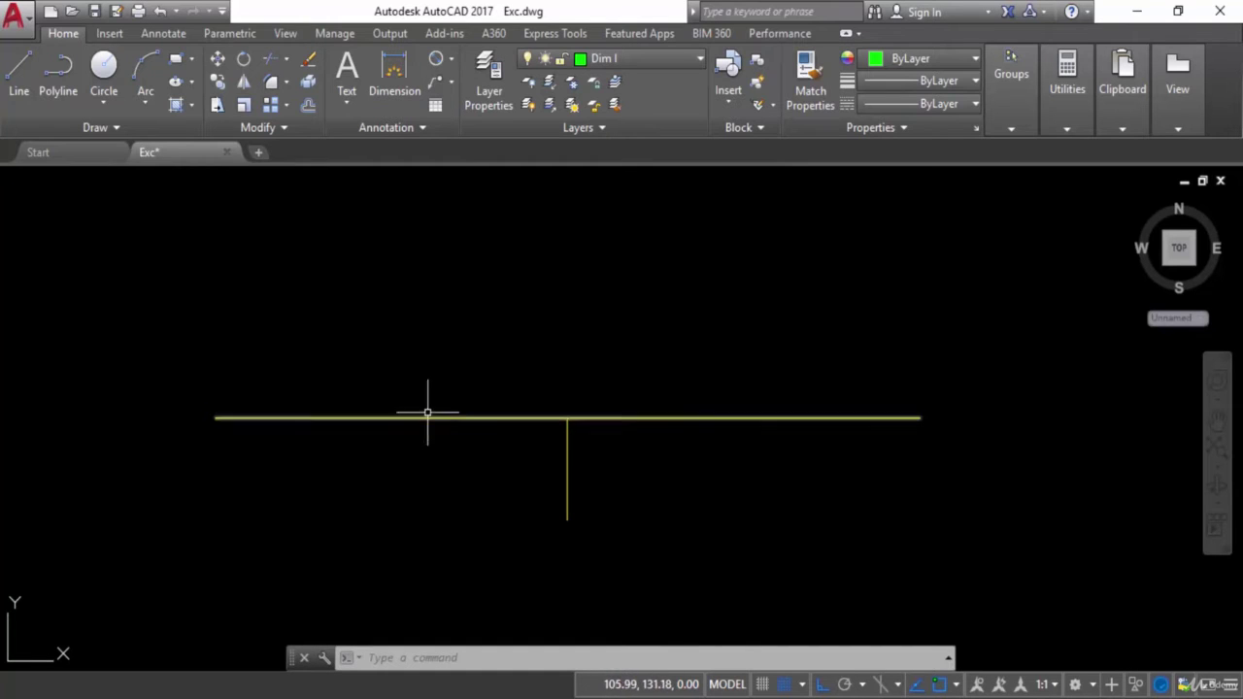
- Add a 44.00 aligned dimension (DAL) across the full top wall line, placed just above it
type("DA")
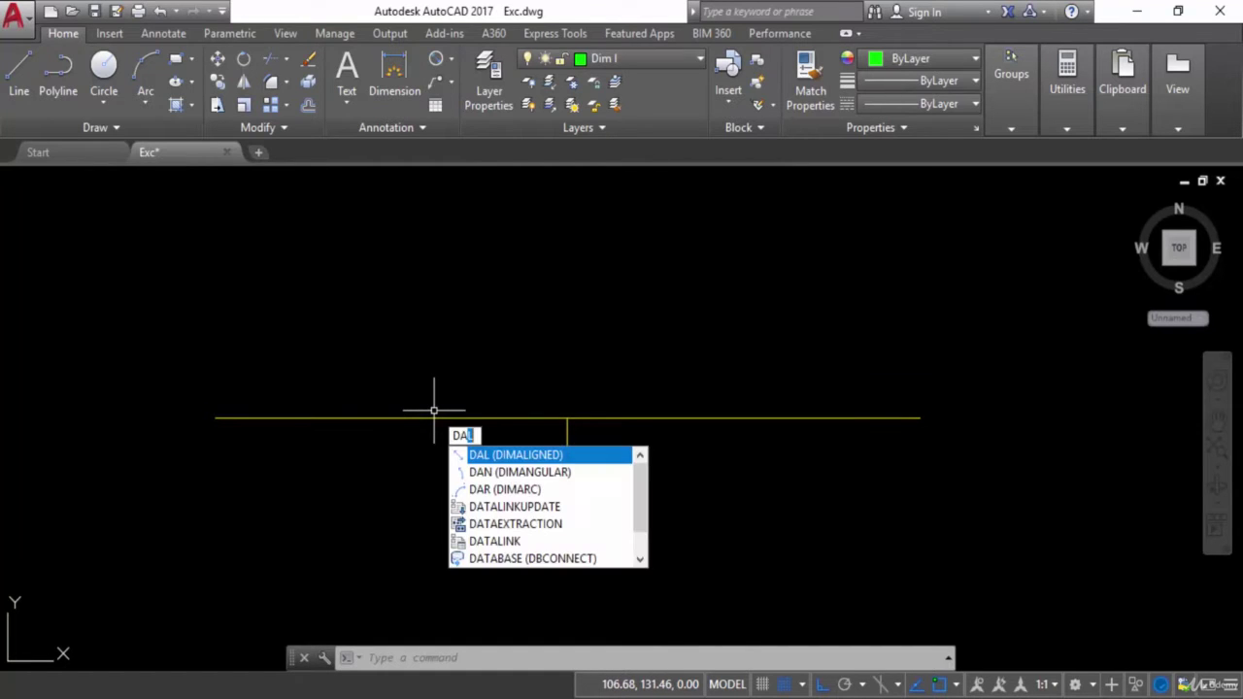
type("L")
key("Return")
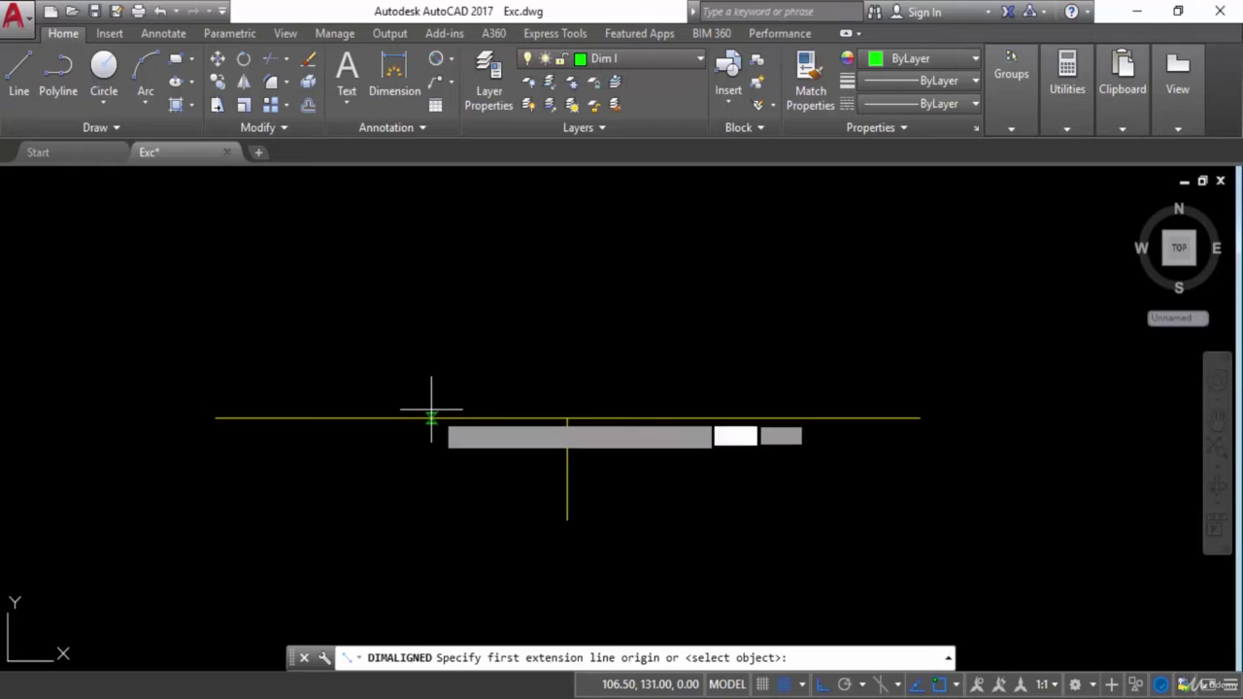
left_click(214, 419)
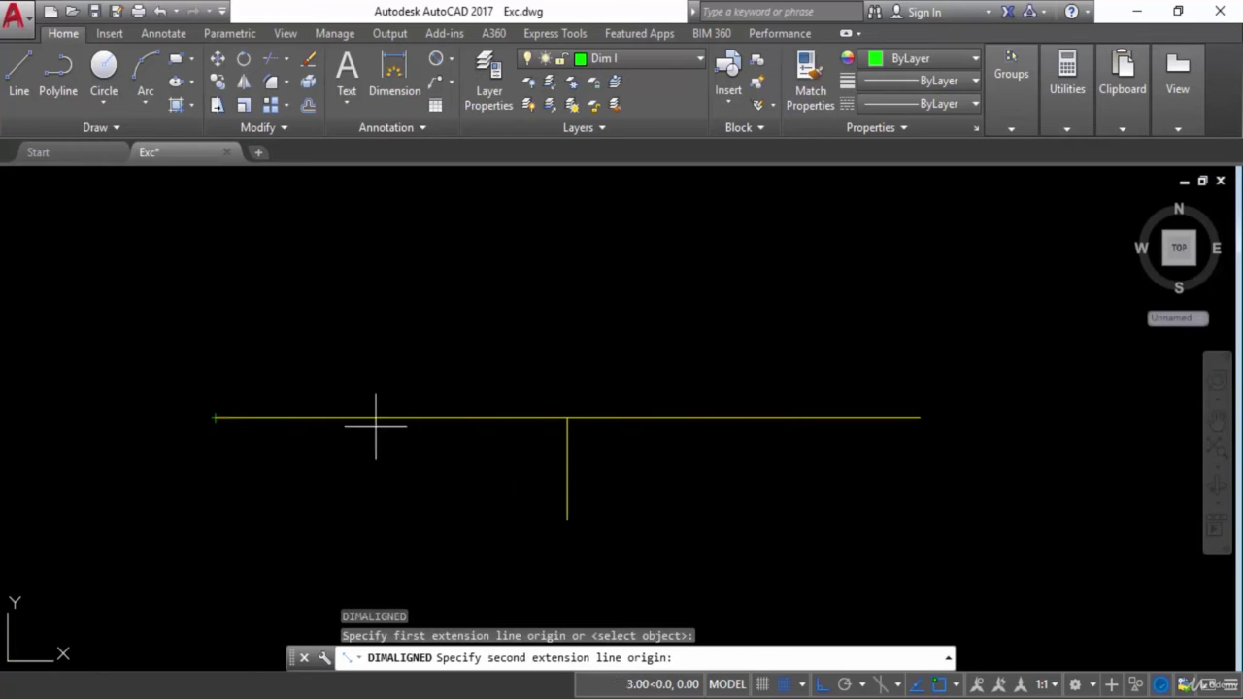
left_click(916, 418)
left_click(913, 399)
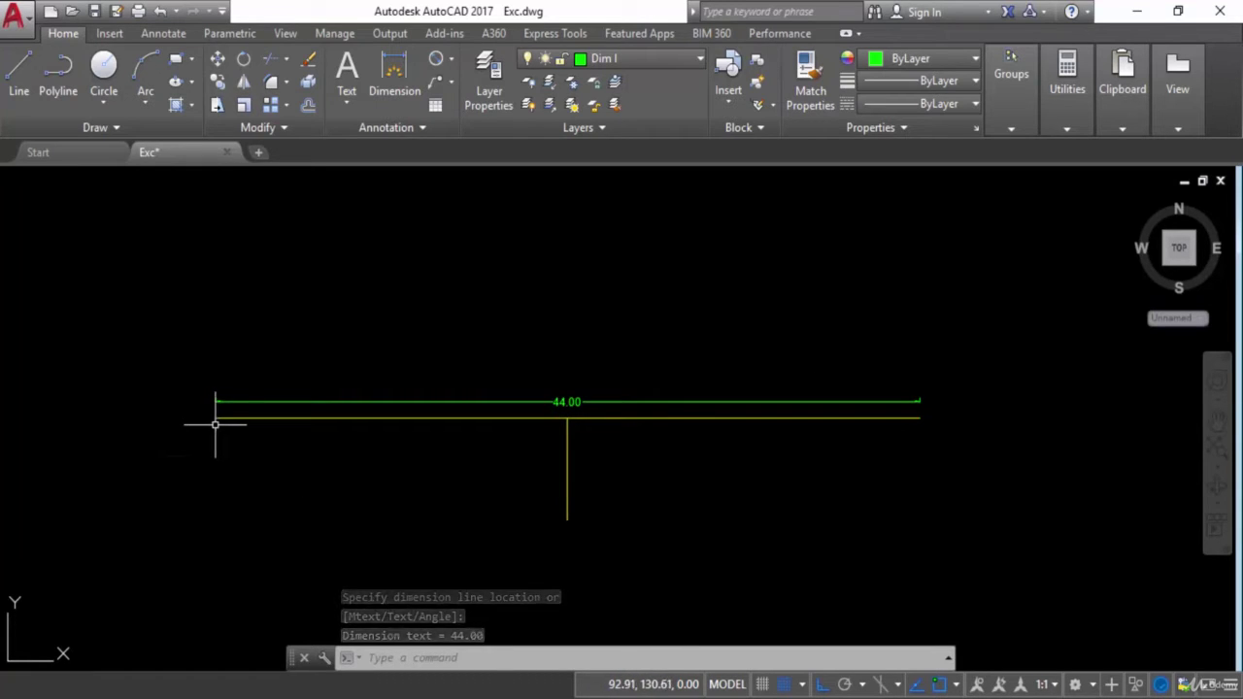
- Stretch the 44.00 dimension's end grip so its line sits higher above the top wall
left_click(568, 402)
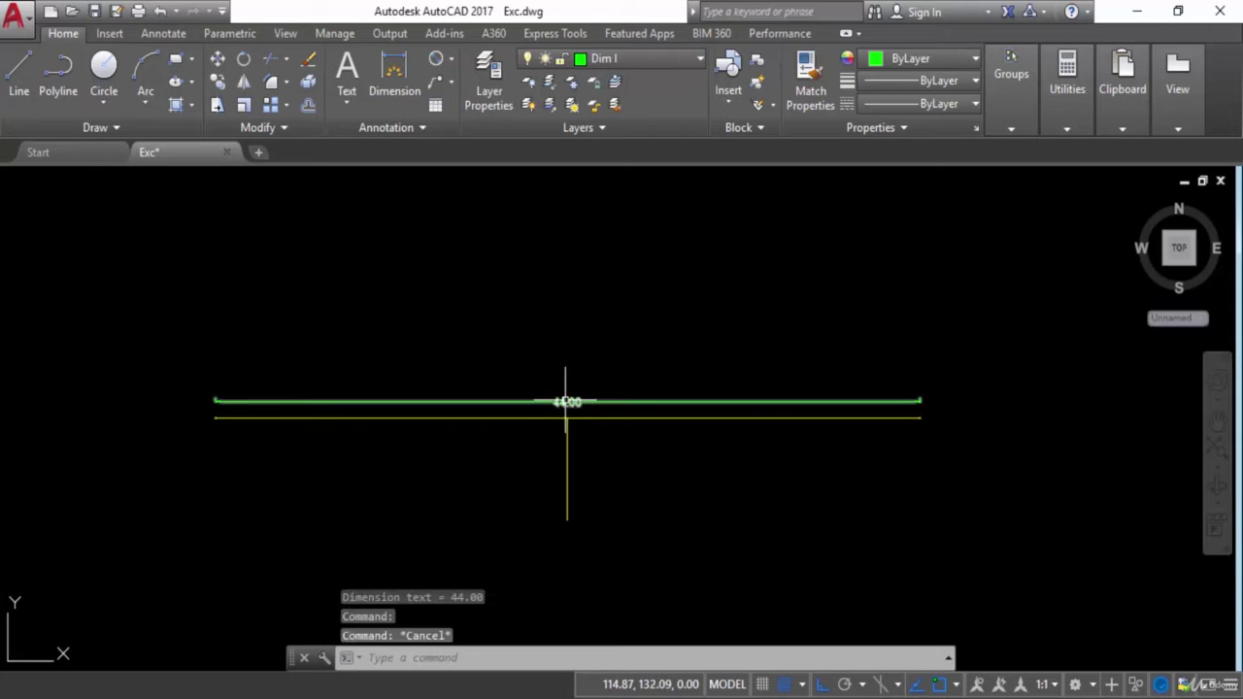
mouse_move(568, 401)
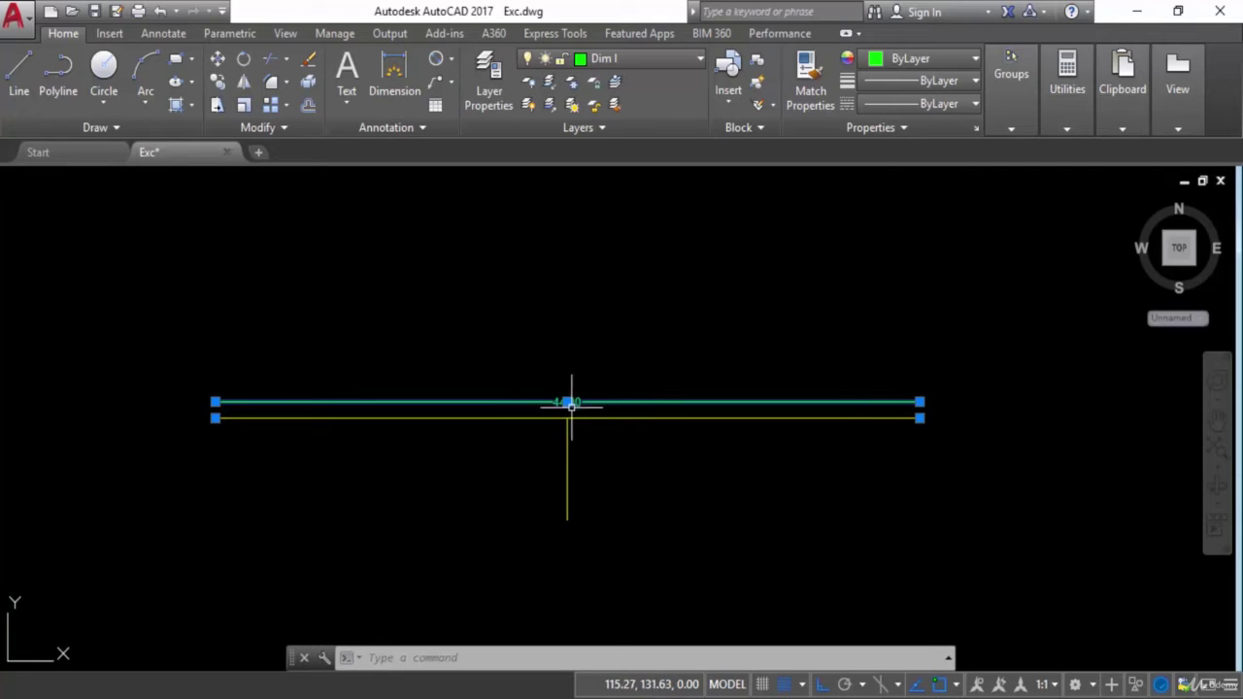
left_click(919, 401)
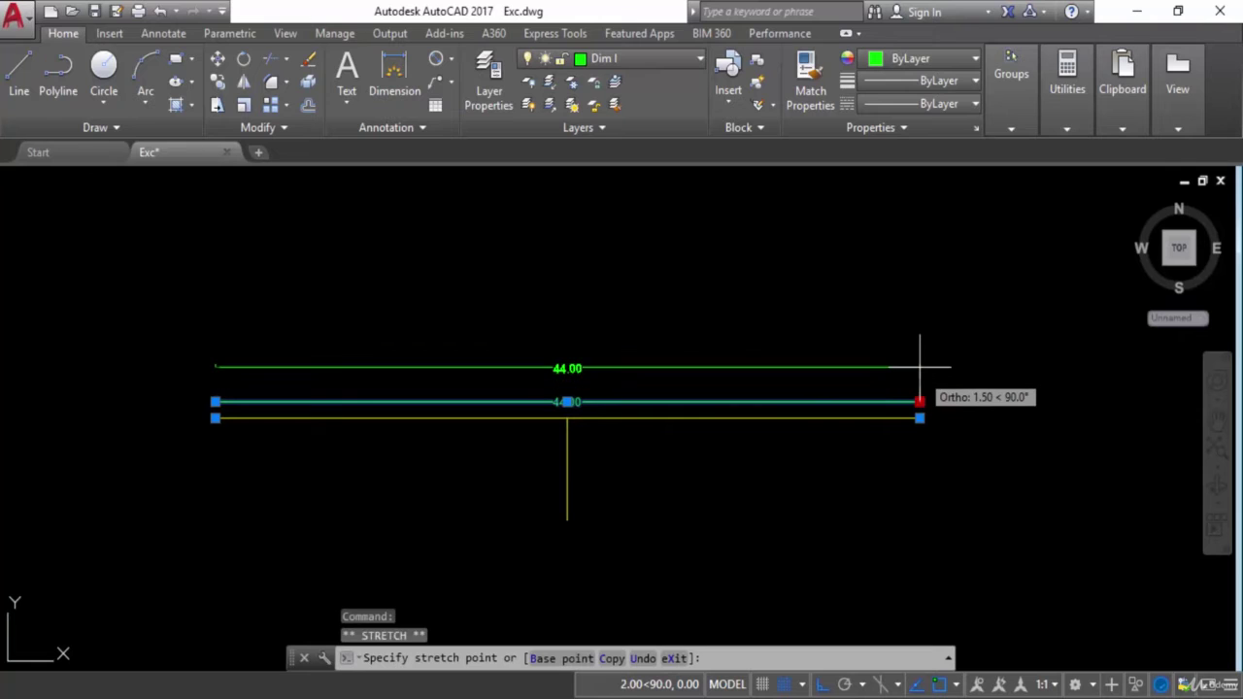
left_click(919, 368)
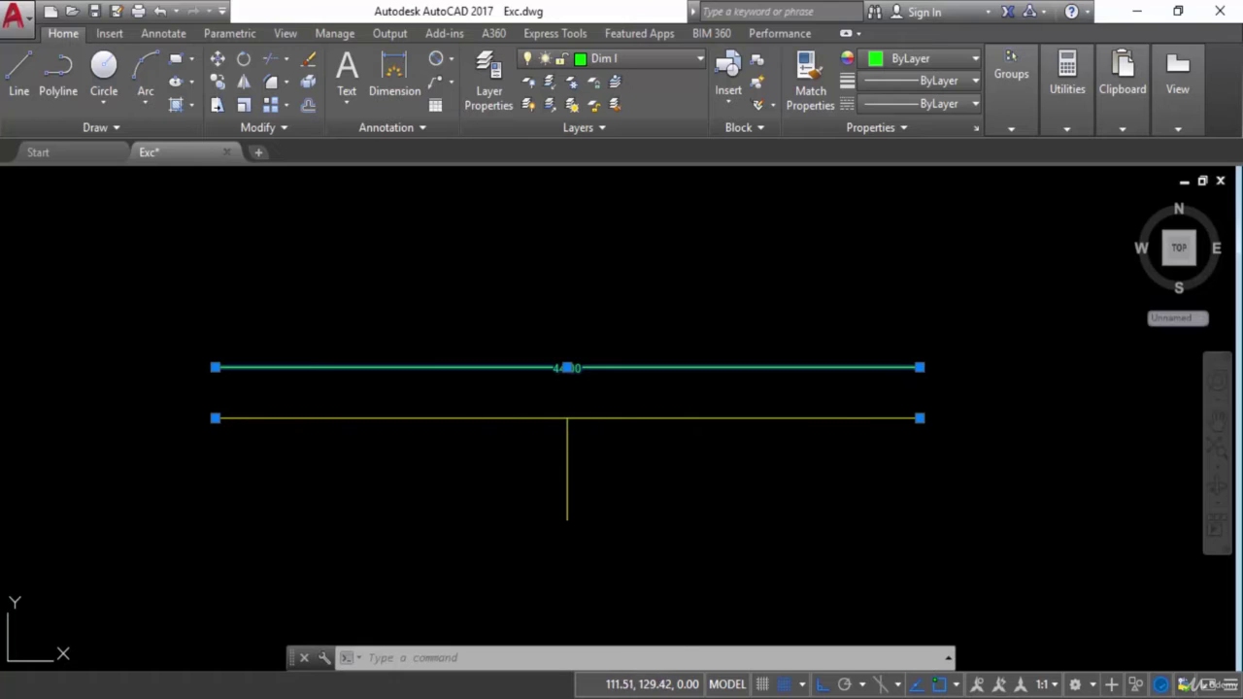
key("Escape")
- Add a 22.00 aligned dimension from the top wall's left end to the vertical wall junction
type("da")
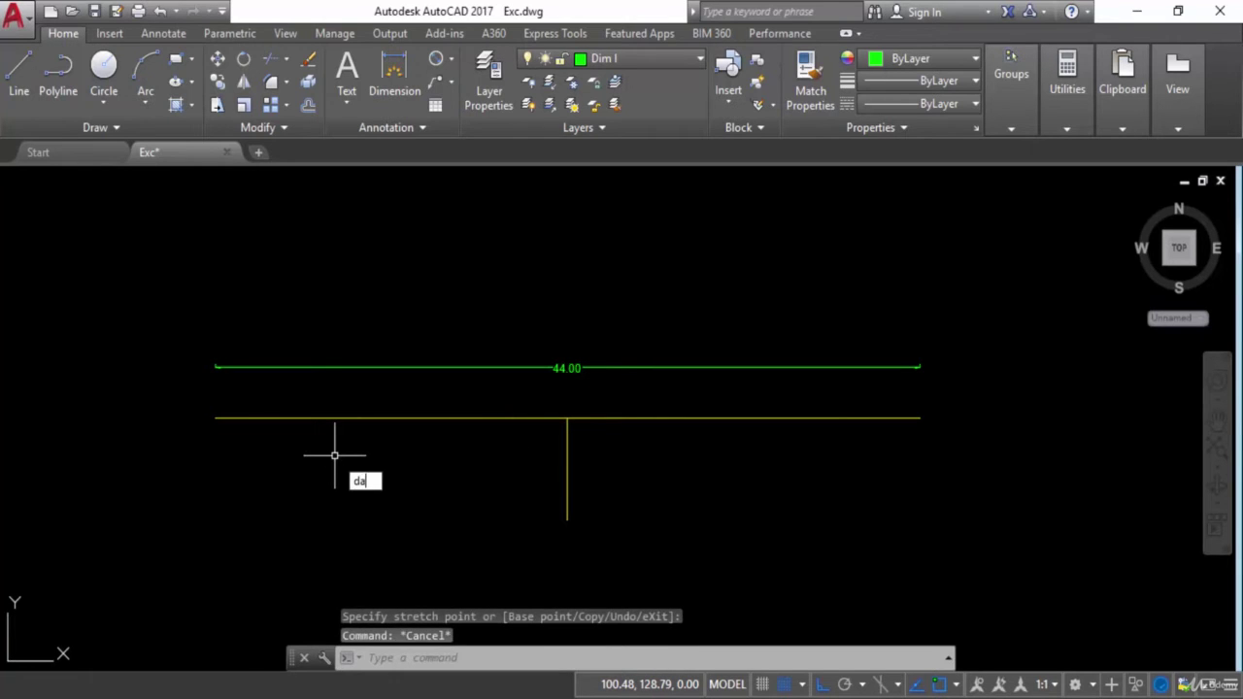
type("l")
key("Return")
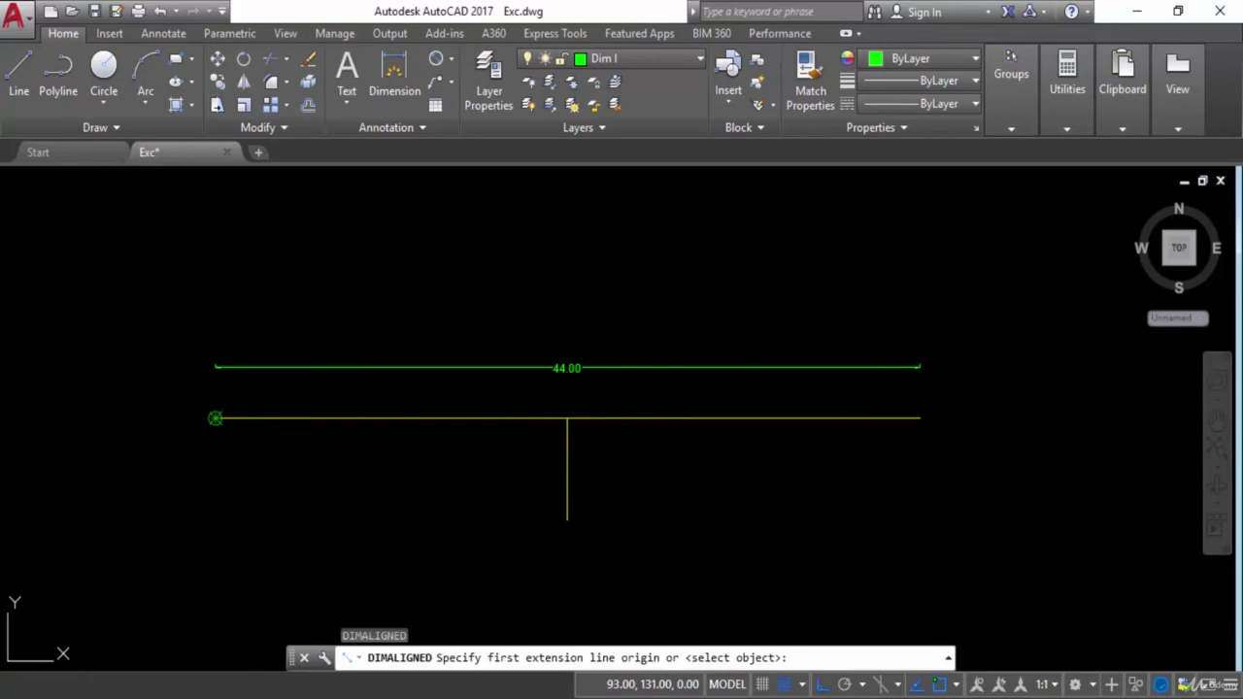
left_click(216, 419)
left_click(567, 419)
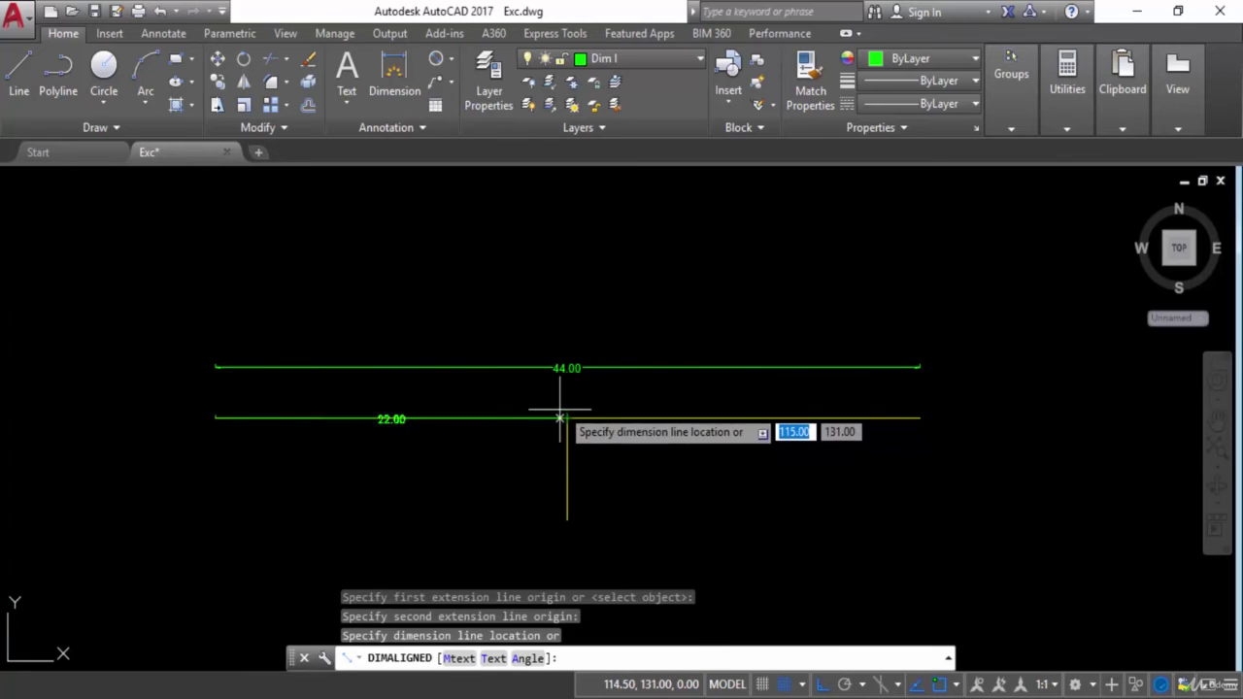
left_click(549, 402)
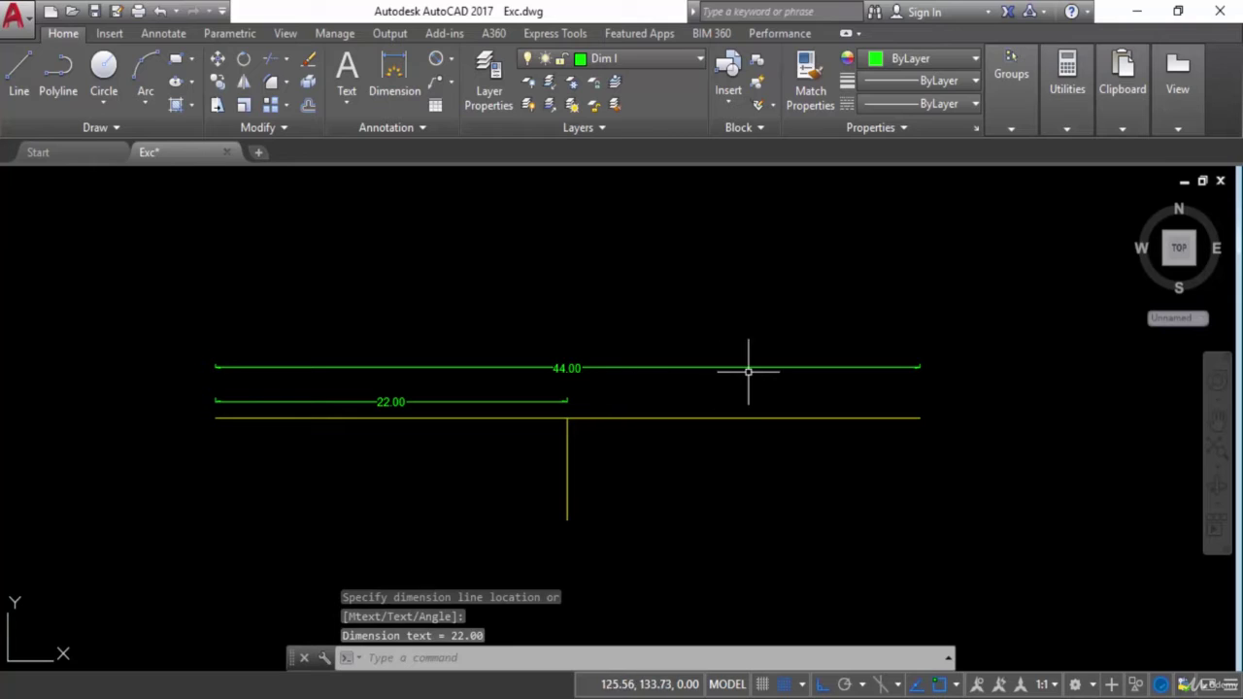
left_click(630, 368)
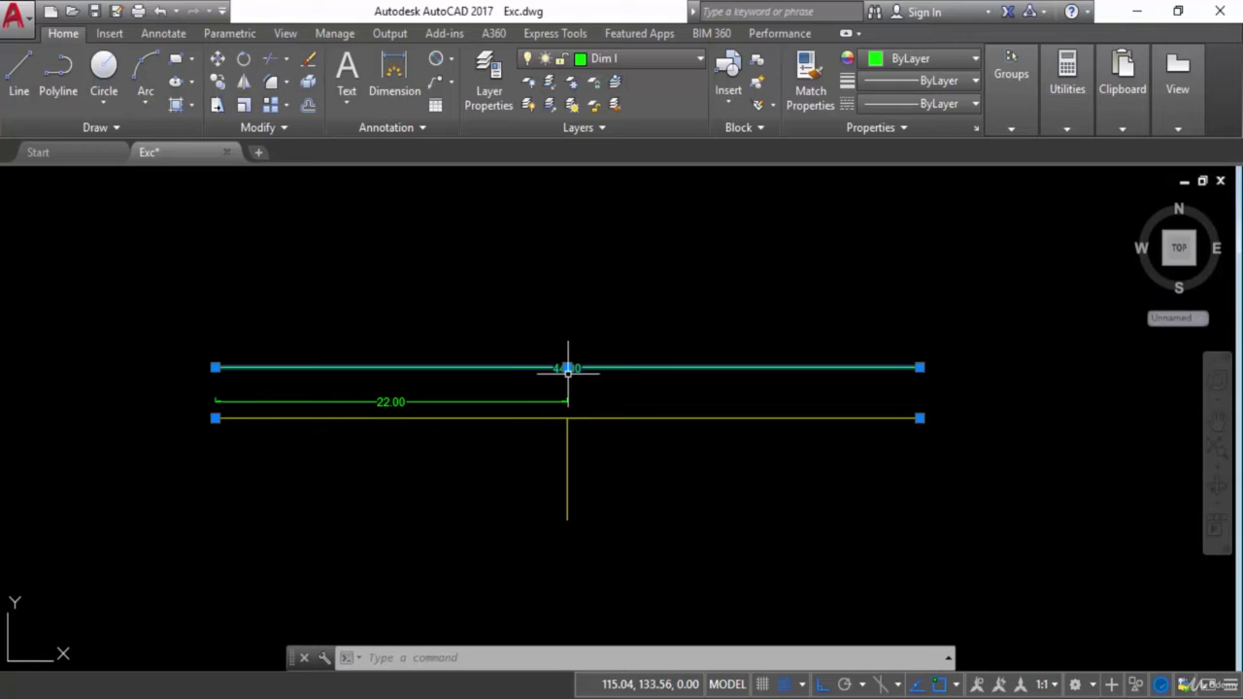
- Use Move with Dim Line to shift the whole 44.00 dimension higher, above the 22.00 one
mouse_move(567, 369)
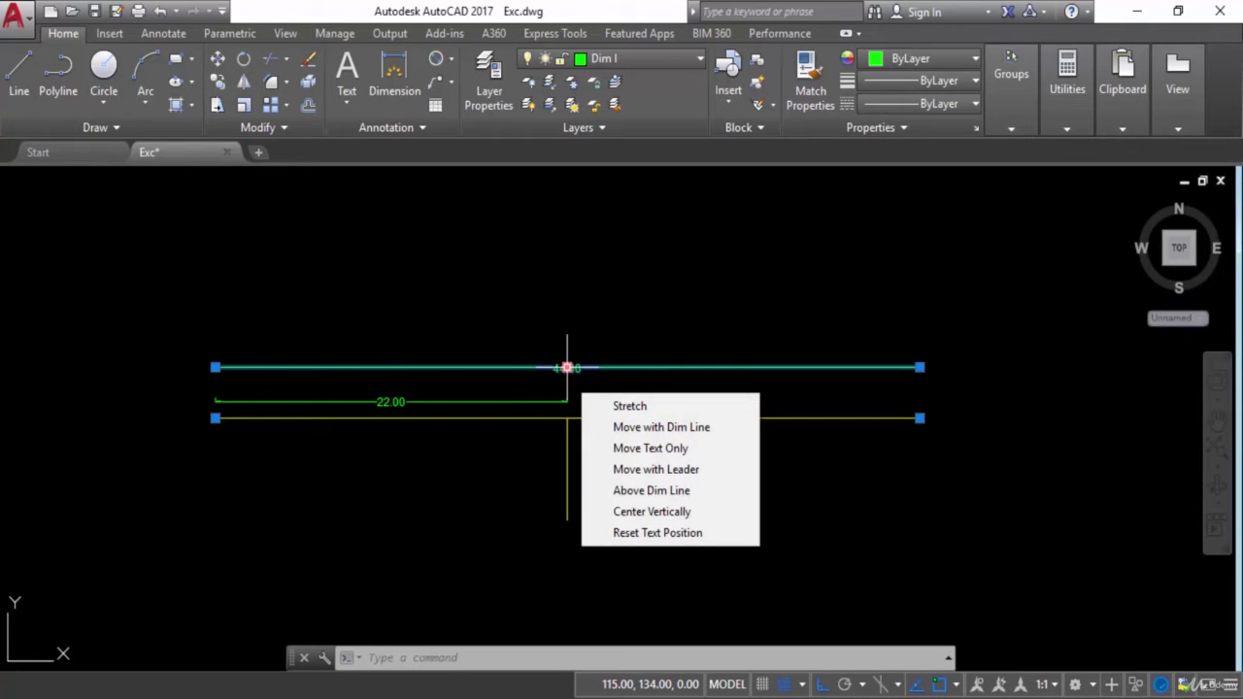
left_click(605, 412)
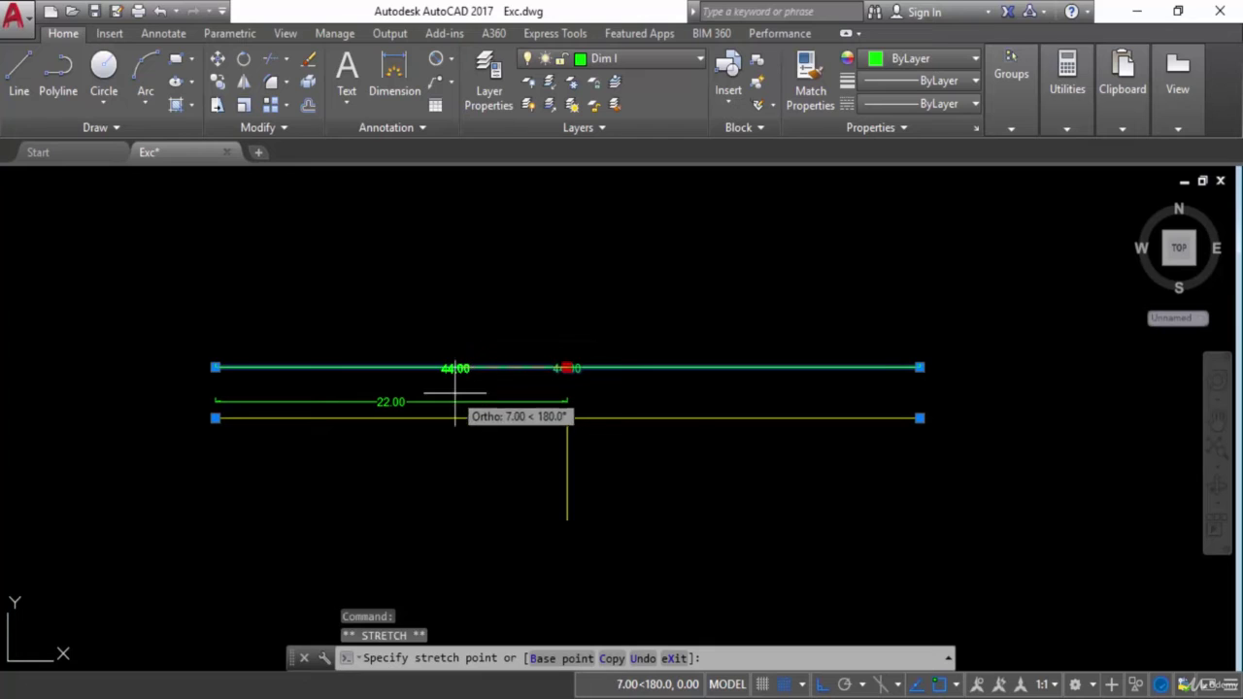
key("Escape")
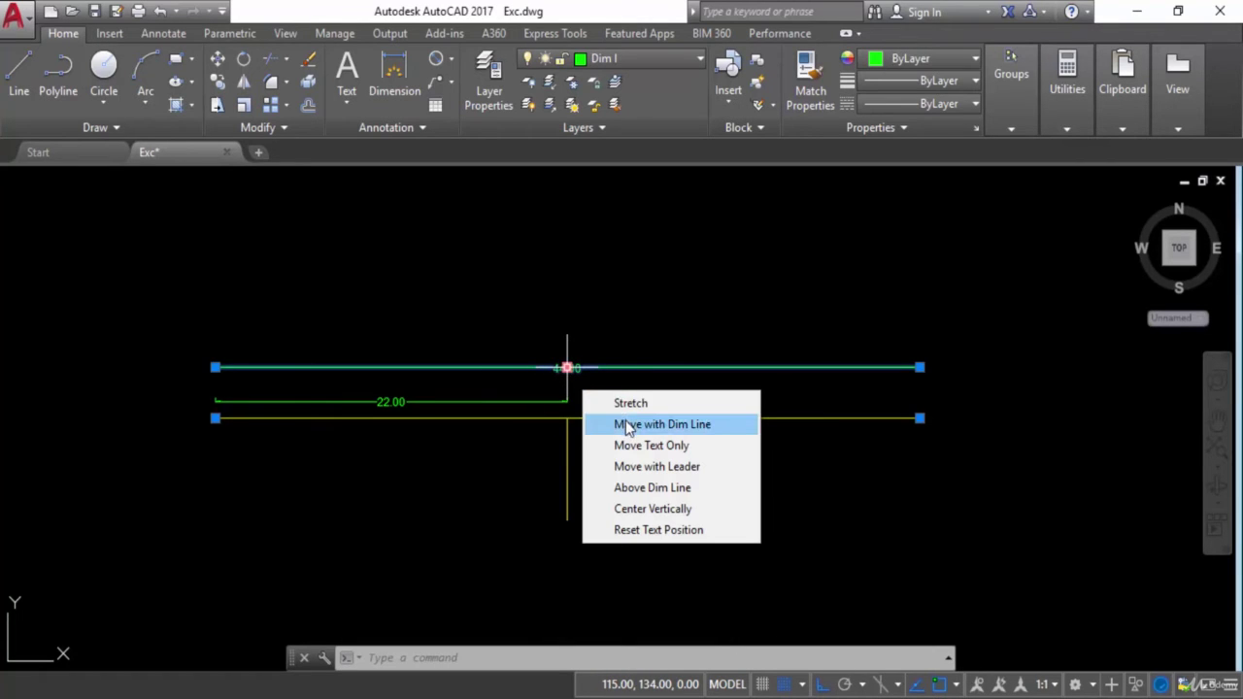
left_click(628, 430)
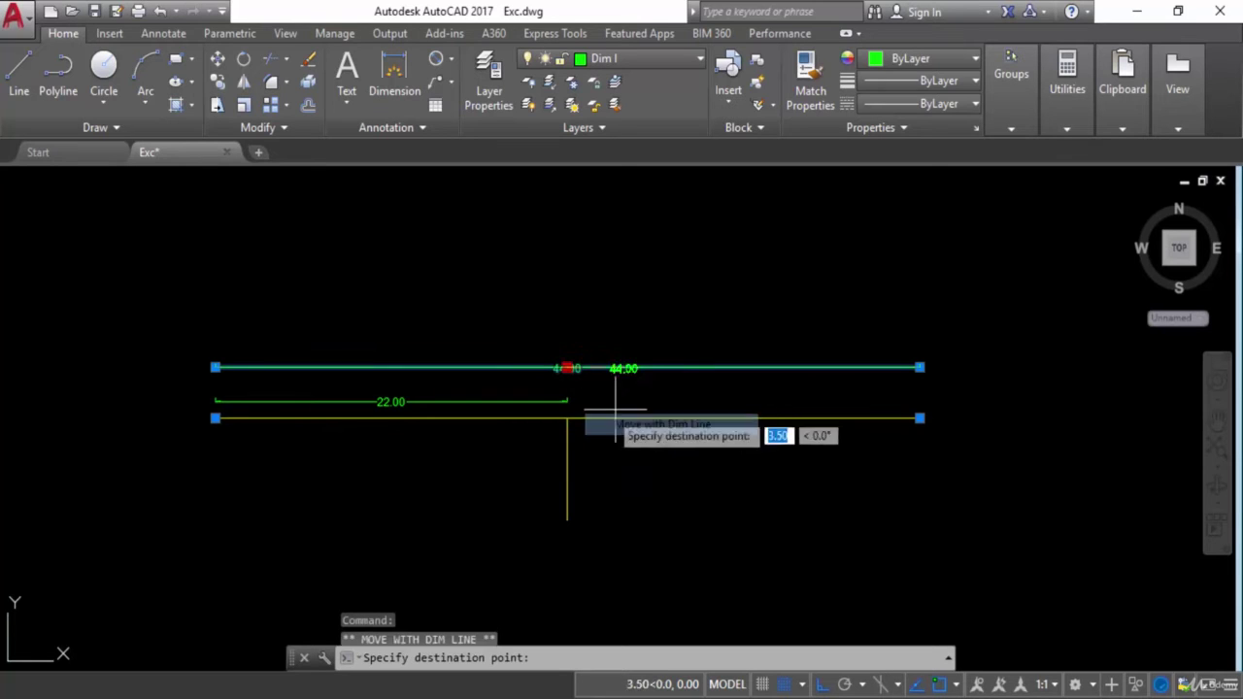
left_click(570, 334)
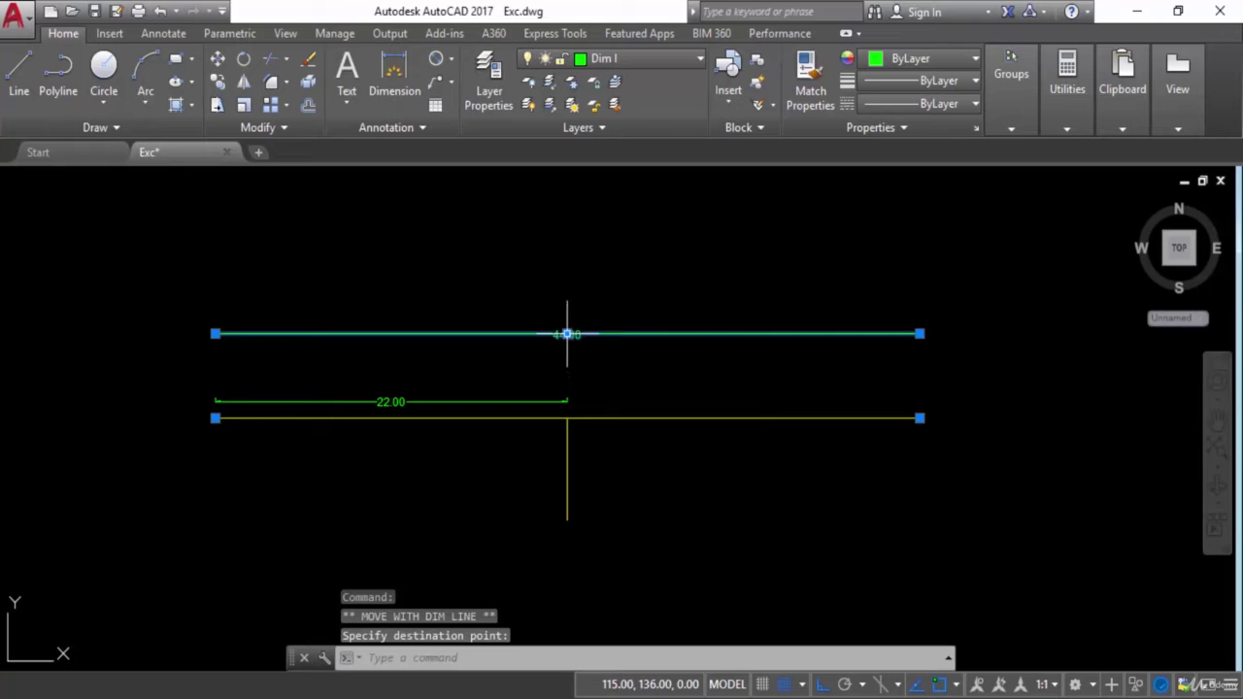
- Move only the 44.00 text to a spot well above its dimension line
mouse_move(567, 333)
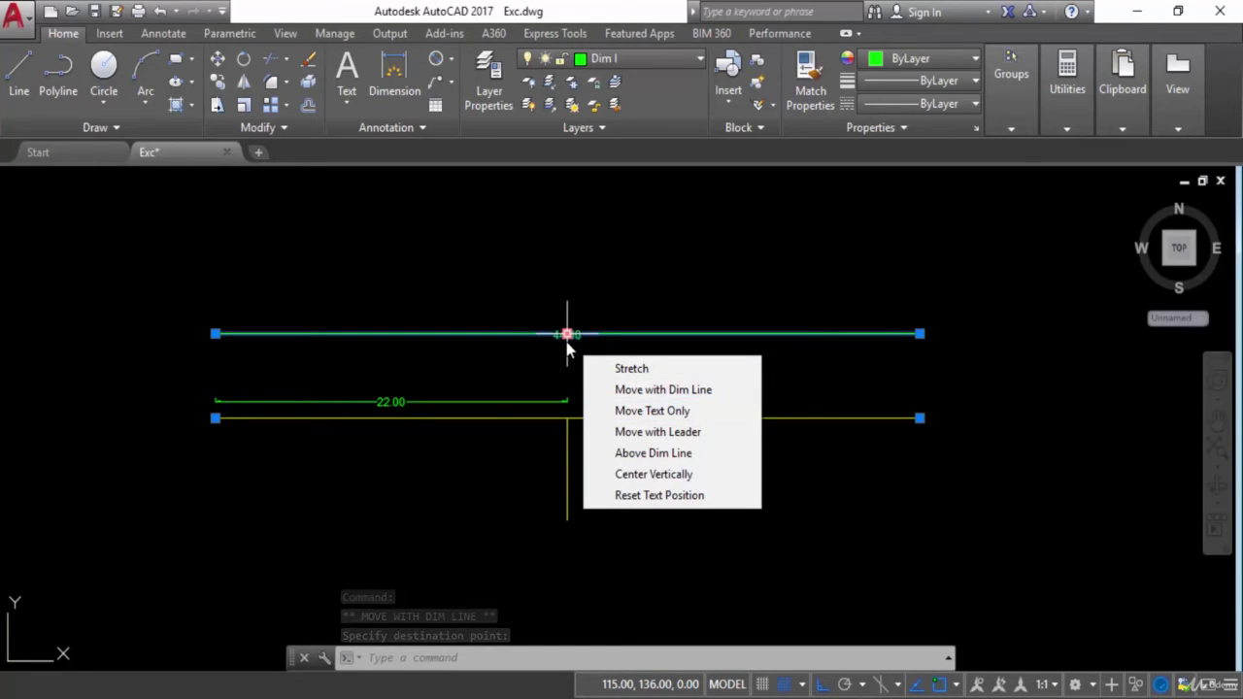
left_click(626, 411)
left_click(626, 412)
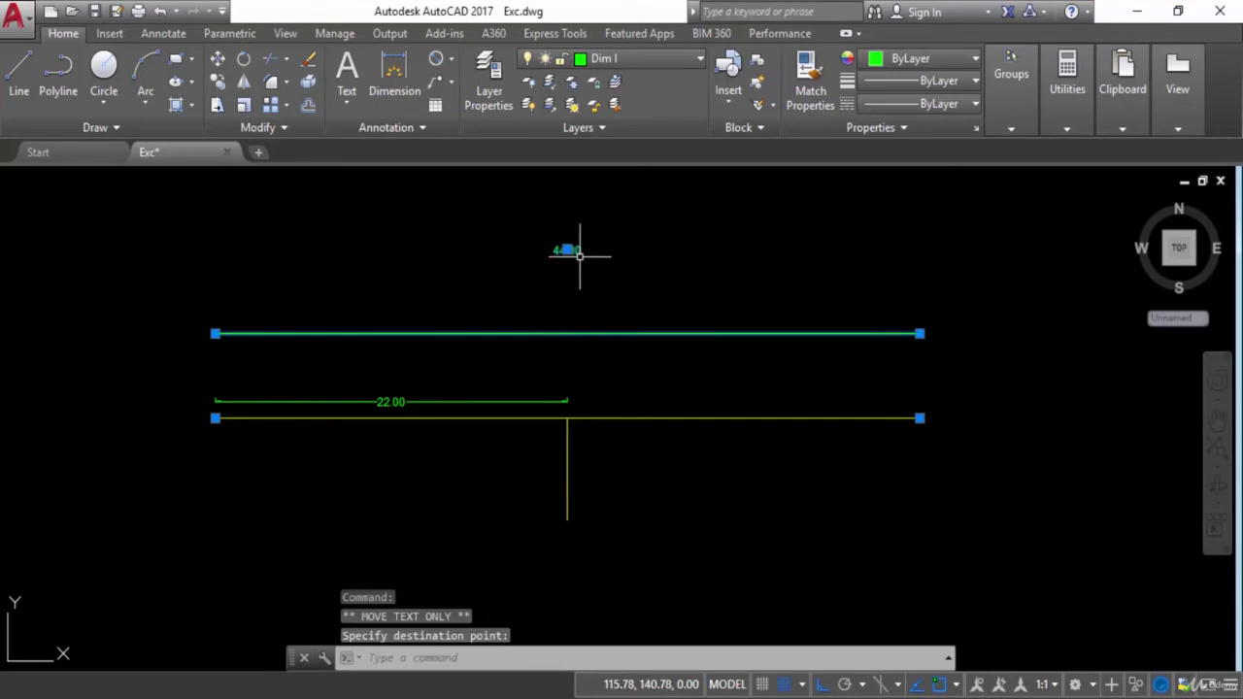
left_click(577, 250)
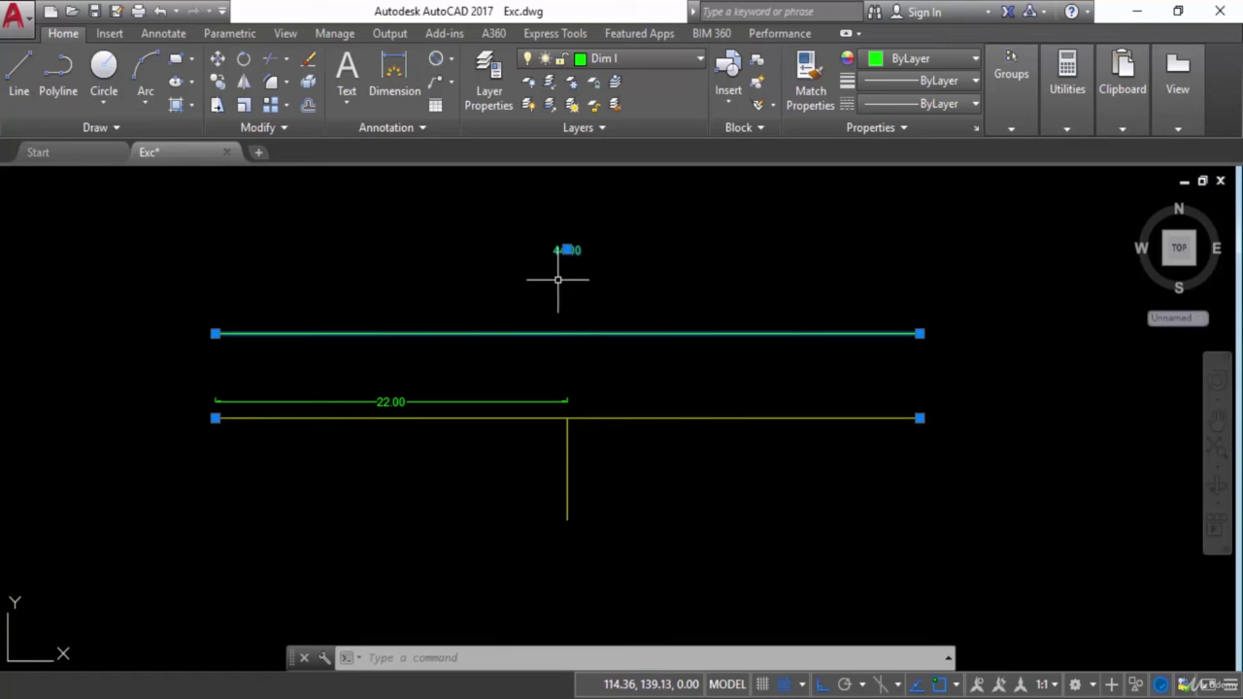
- Reposition the 44.00 text to the upper left with a leader, then undo the last grip edit
mouse_move(567, 250)
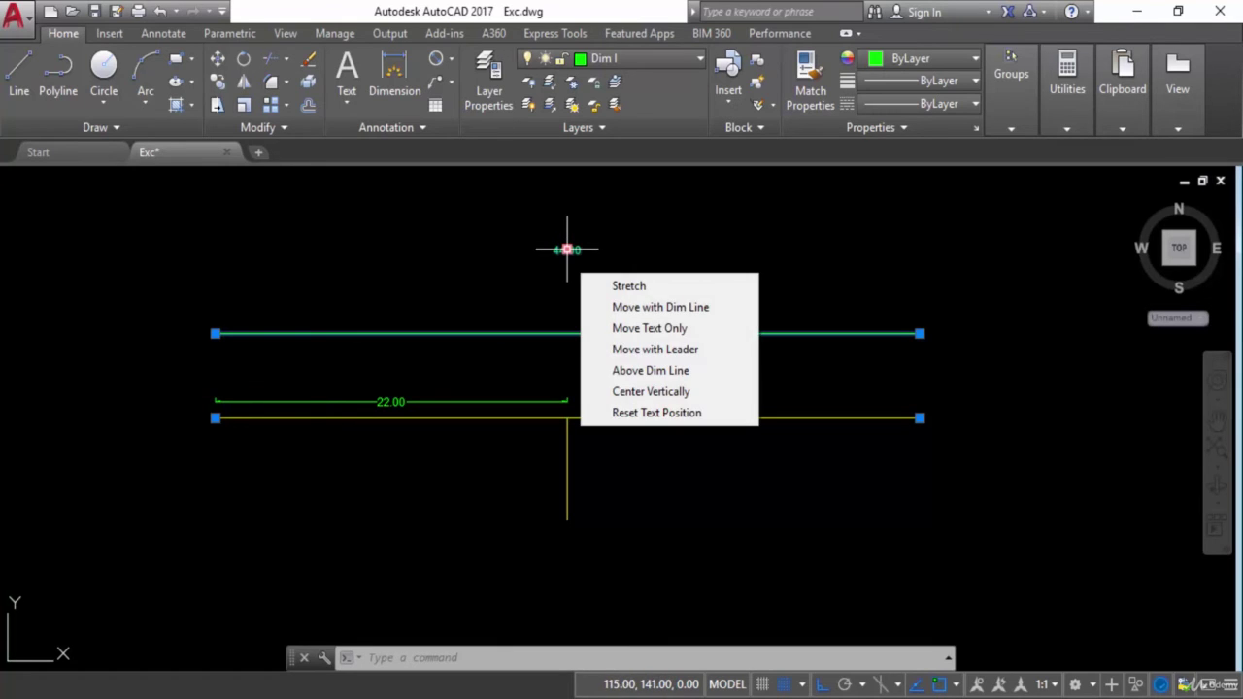
left_click(632, 355)
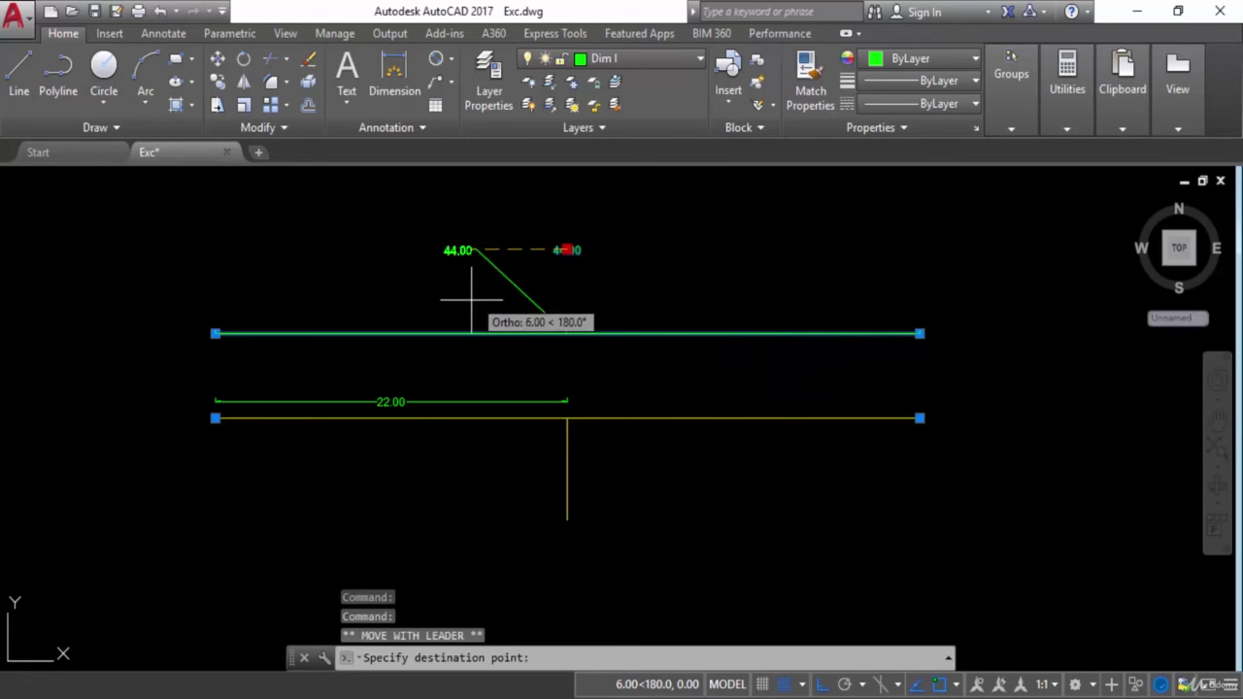
left_click(479, 250)
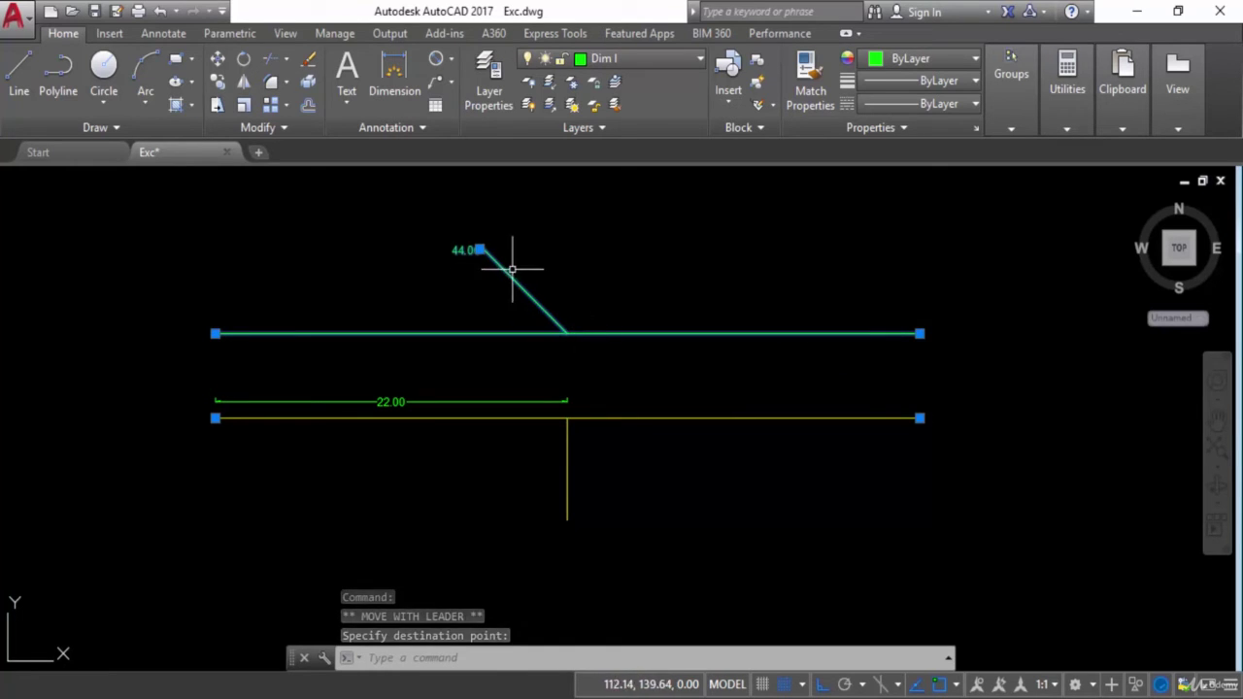
key("ctrl+z")
key("ctrl+z")
mouse_move(478, 247)
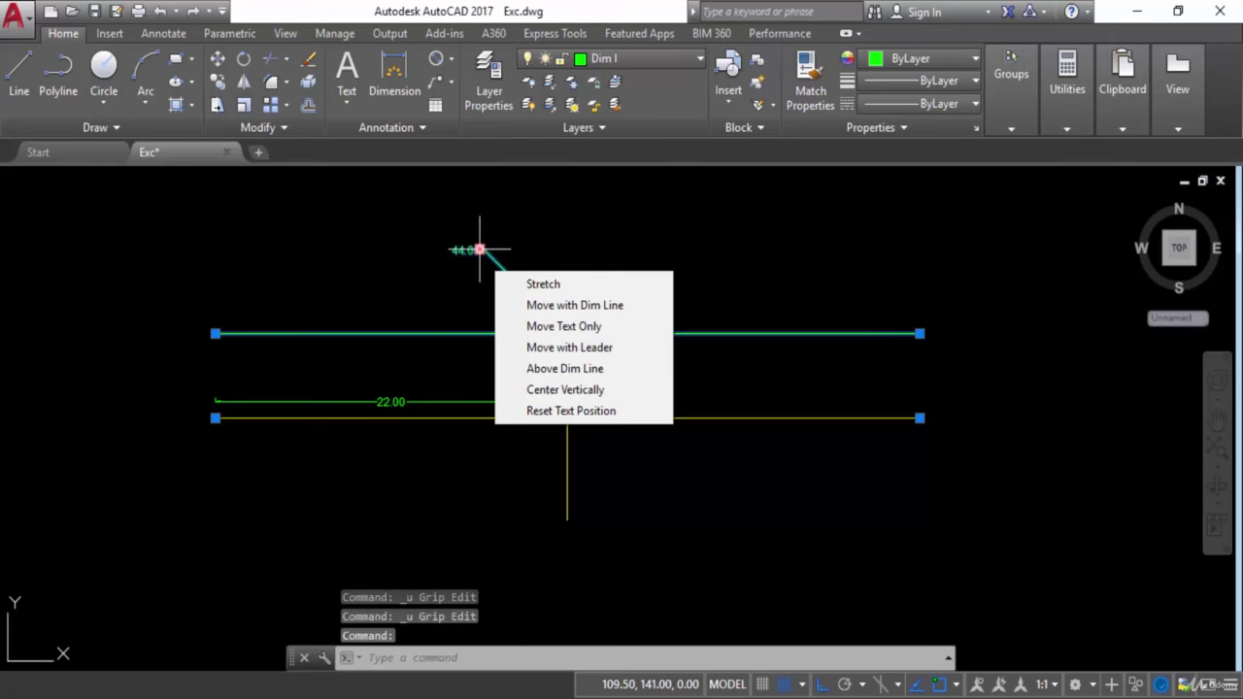
- Put the 44.00 text above its dimension line, then centre it vertically on the line
left_click(535, 370)
scroll(477, 339, "up", 8)
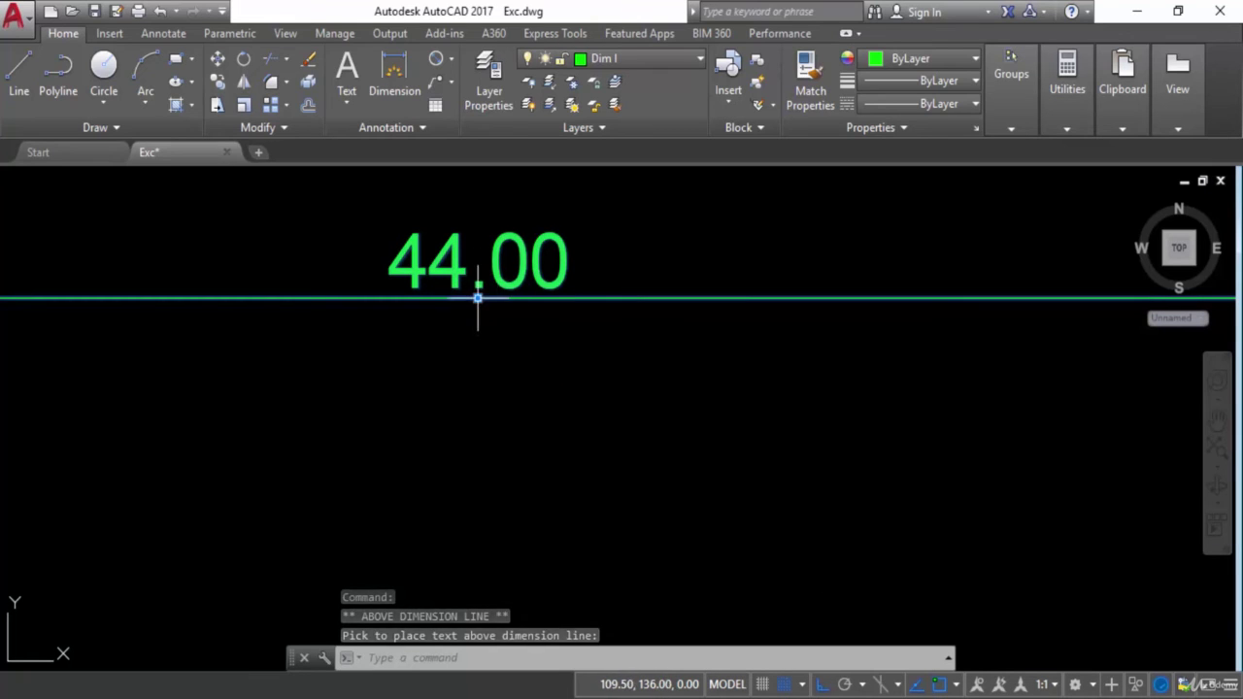
mouse_move(476, 297)
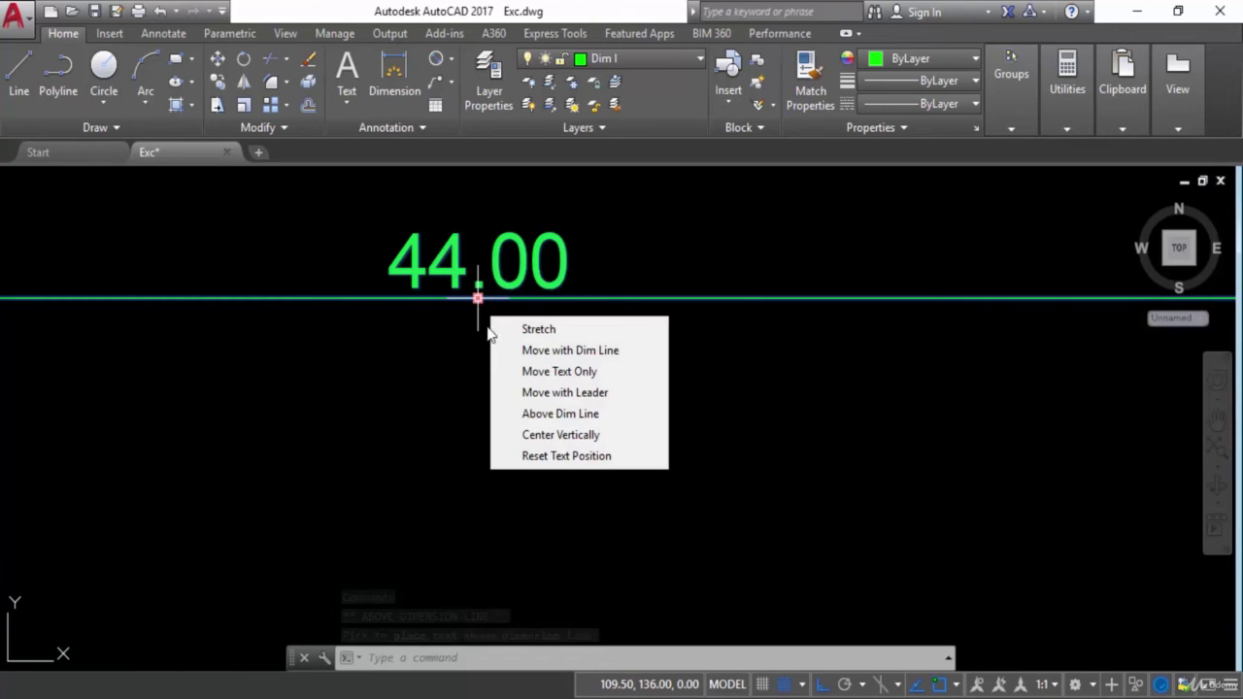
left_click(535, 444)
scroll(574, 422, "down", 4)
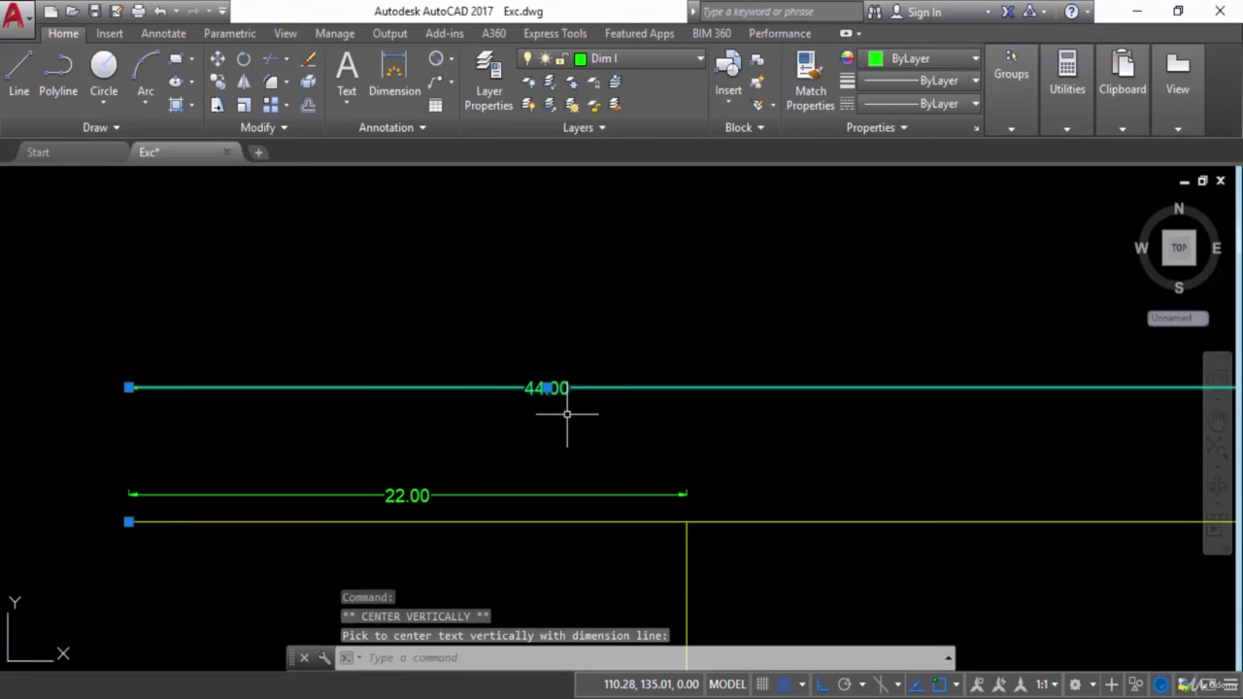
scroll(585, 420, "down", 3)
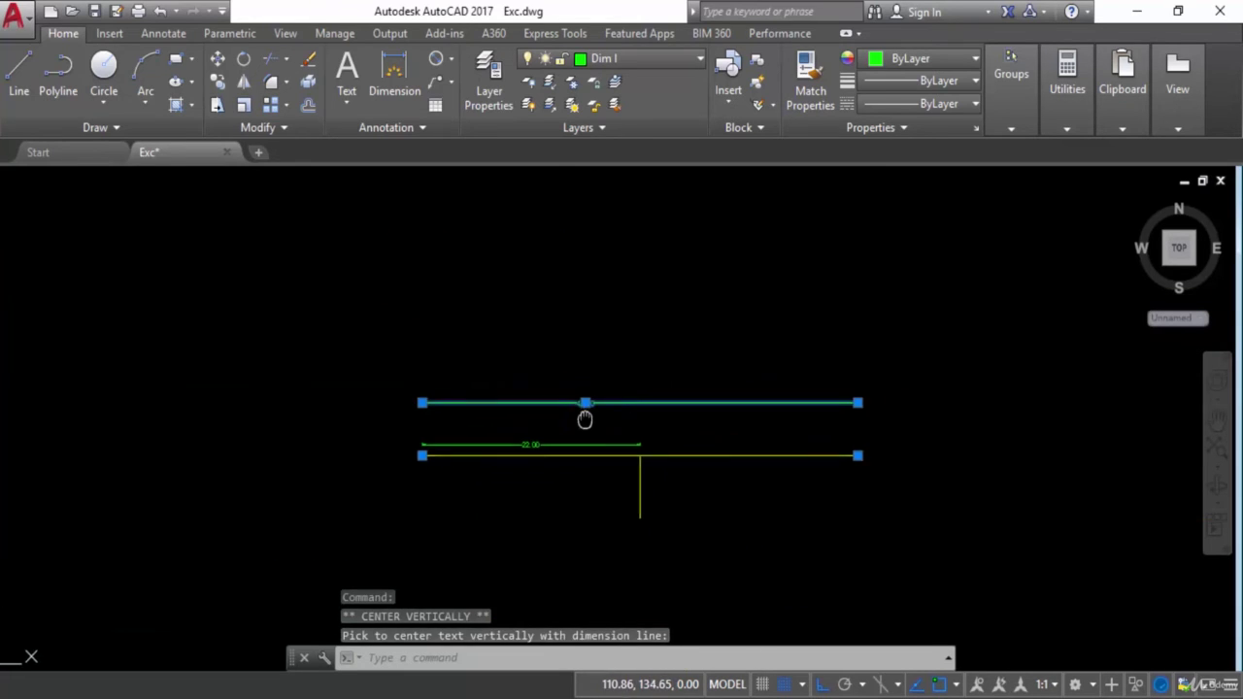
scroll(584, 419, "up", 6)
scroll(474, 392, "down", 2)
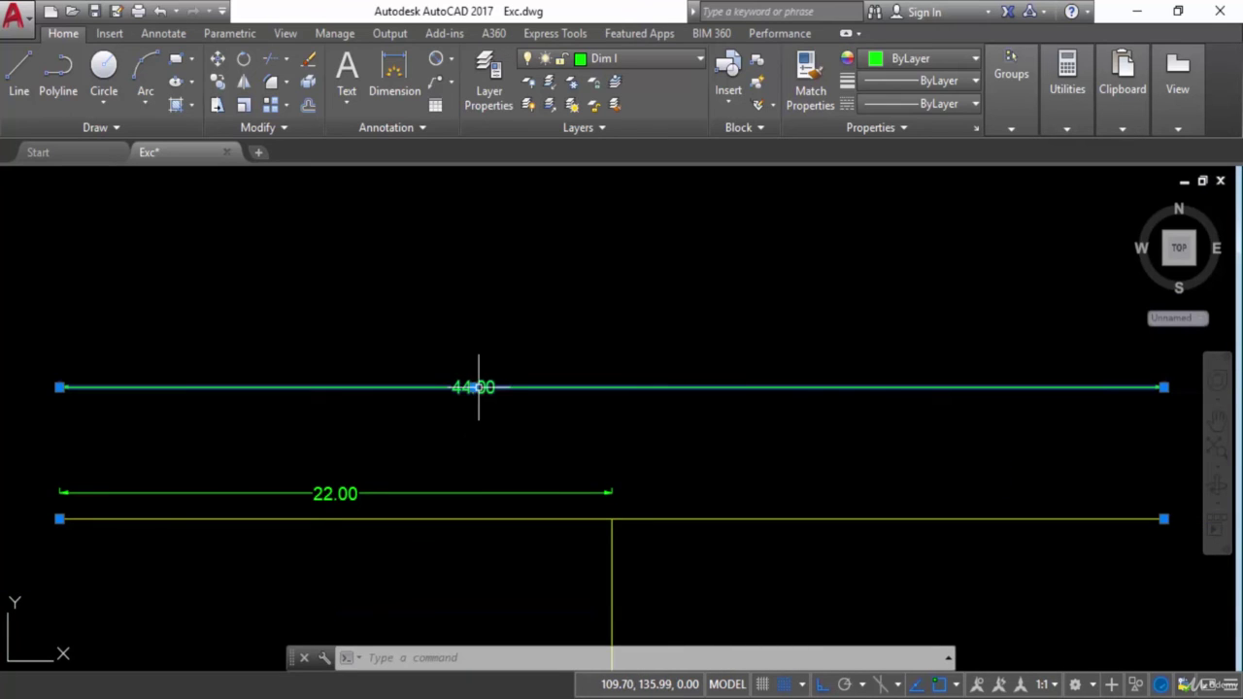
- Use Reset Text Position to return the 44.00 text to its default spot midway along the dimension line
mouse_move(474, 387)
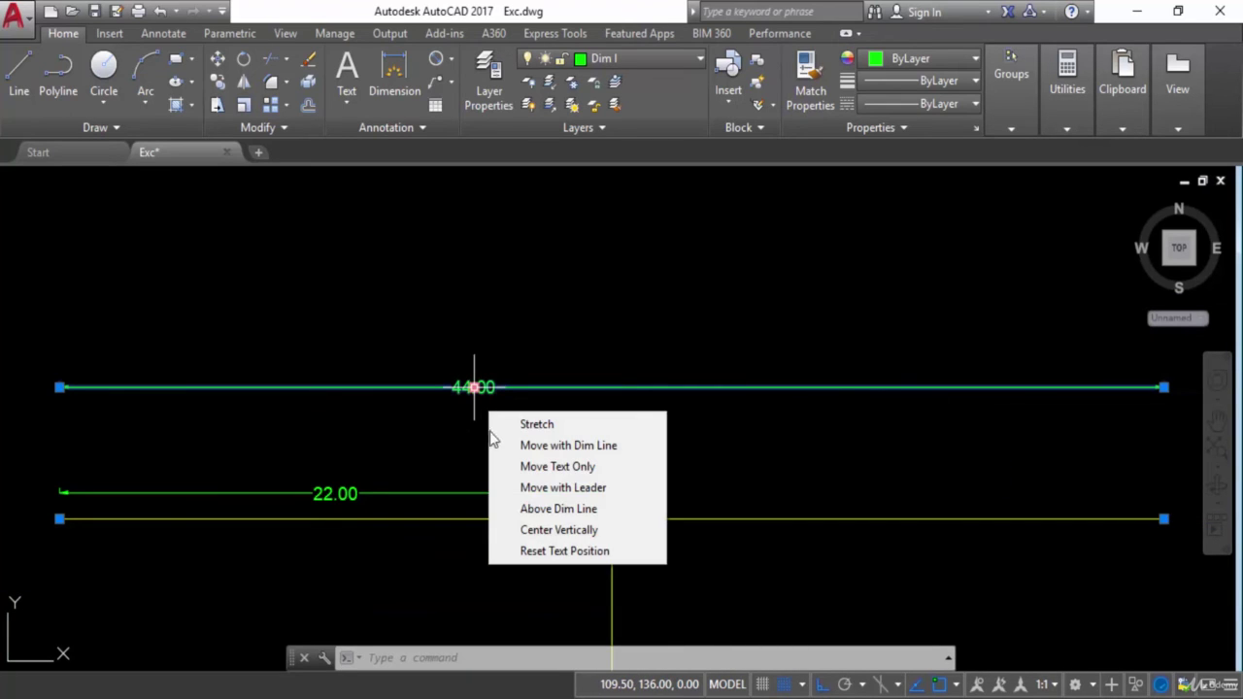
left_click(574, 553)
scroll(610, 406, "up", 2)
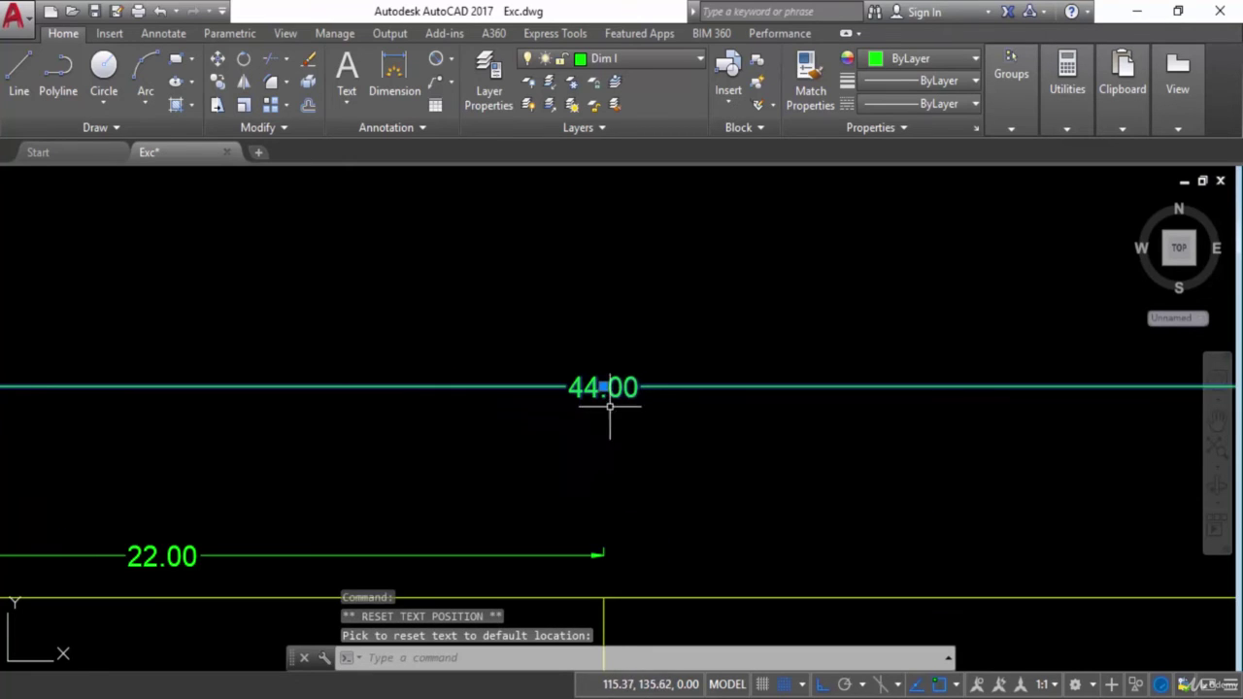
scroll(610, 406, "down", 2)
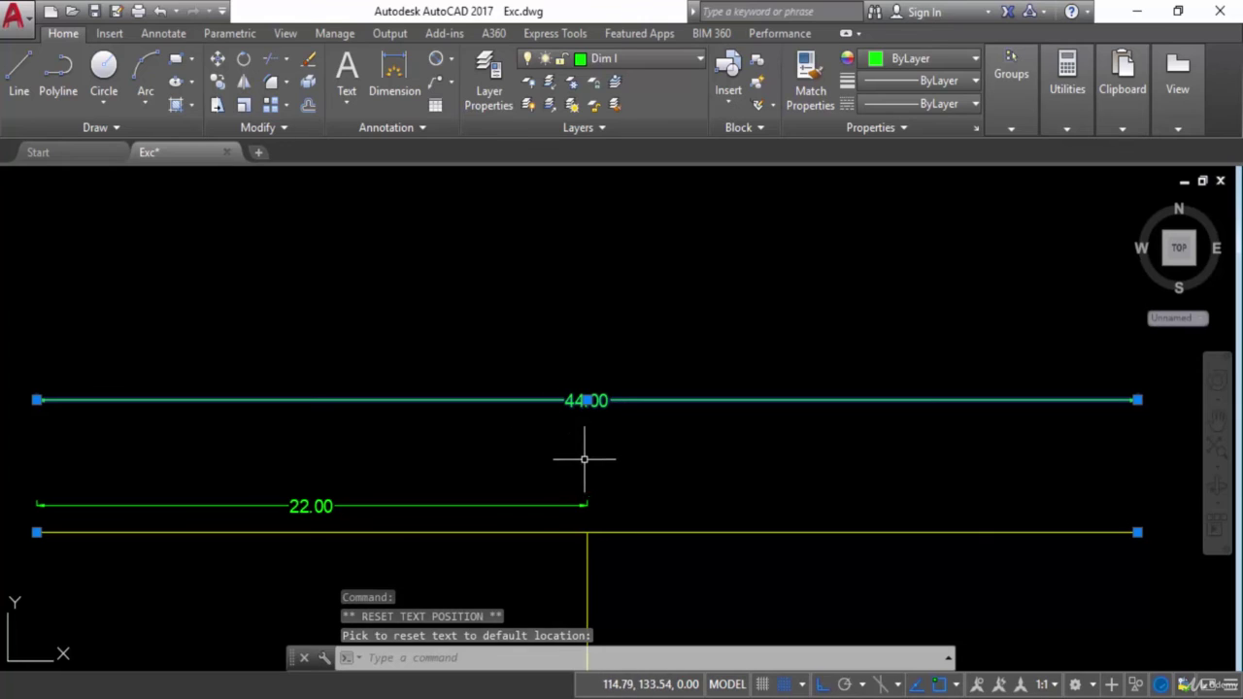
scroll(597, 451, "down", 2)
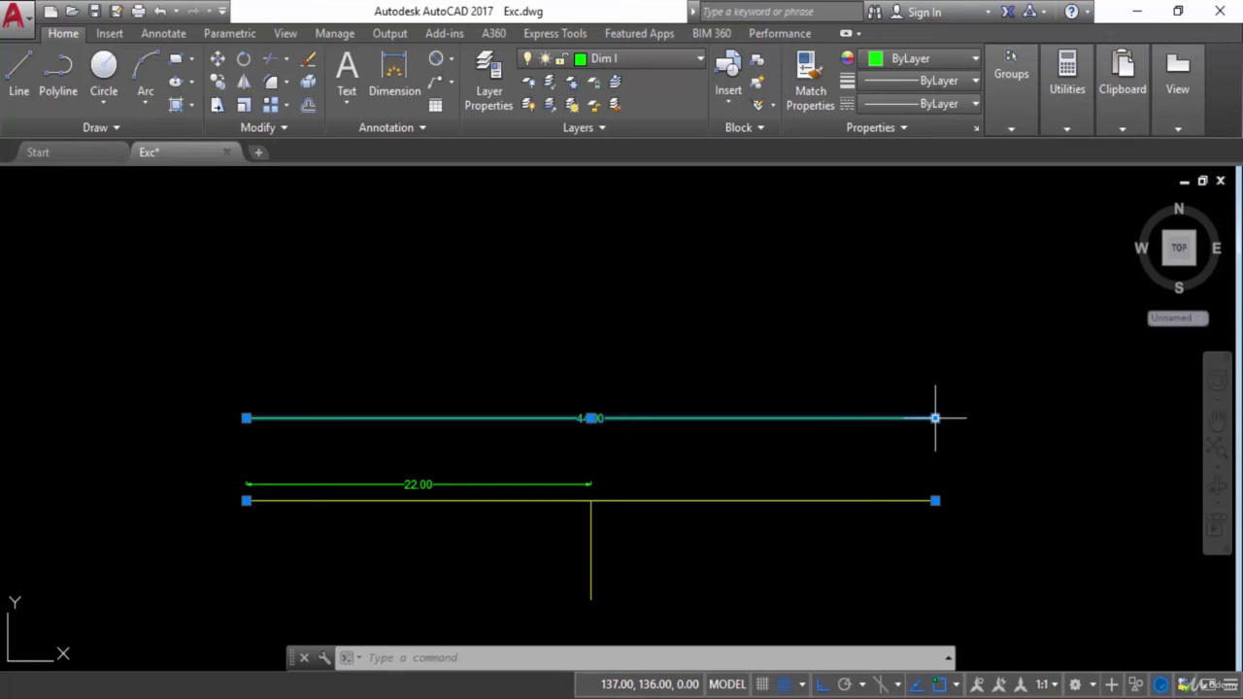
mouse_move(934, 417)
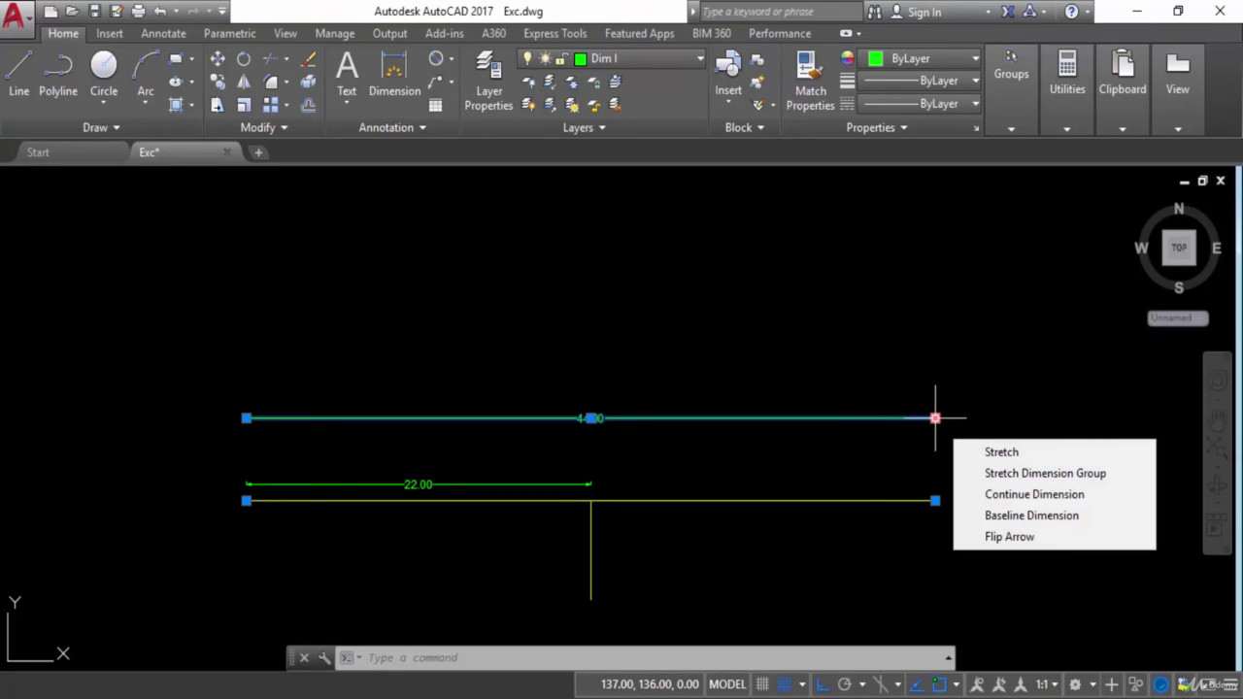
left_click(994, 483)
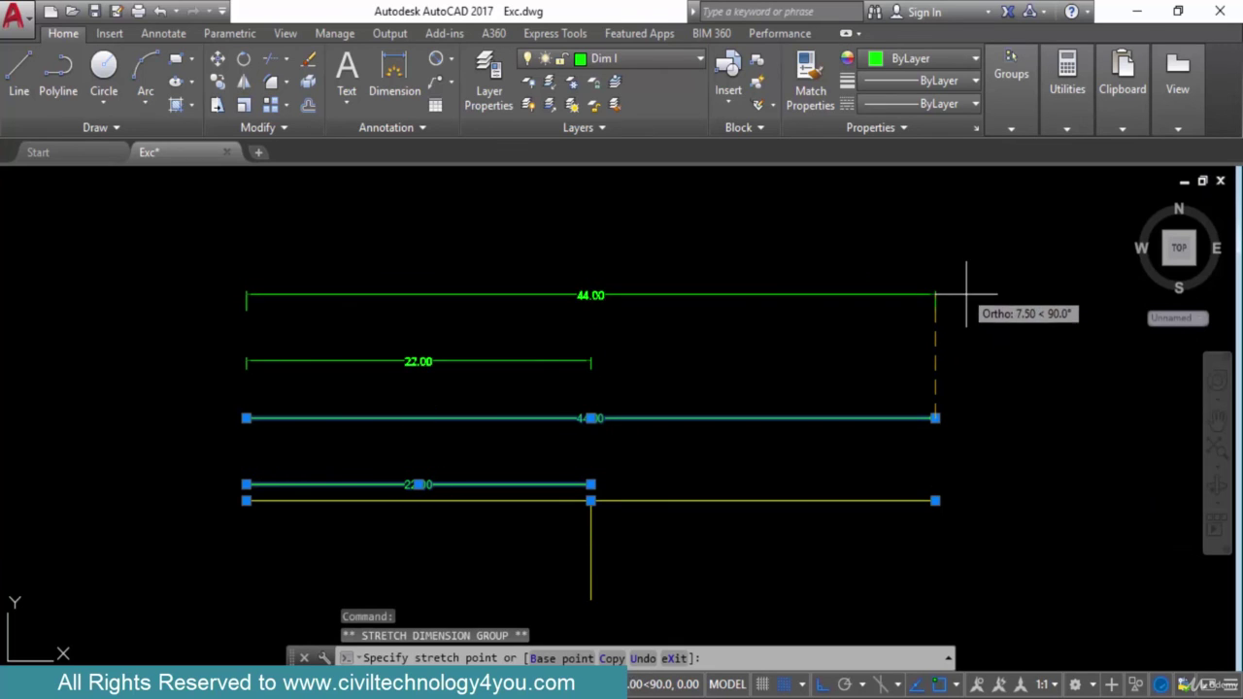
left_click(935, 417)
mouse_move(935, 418)
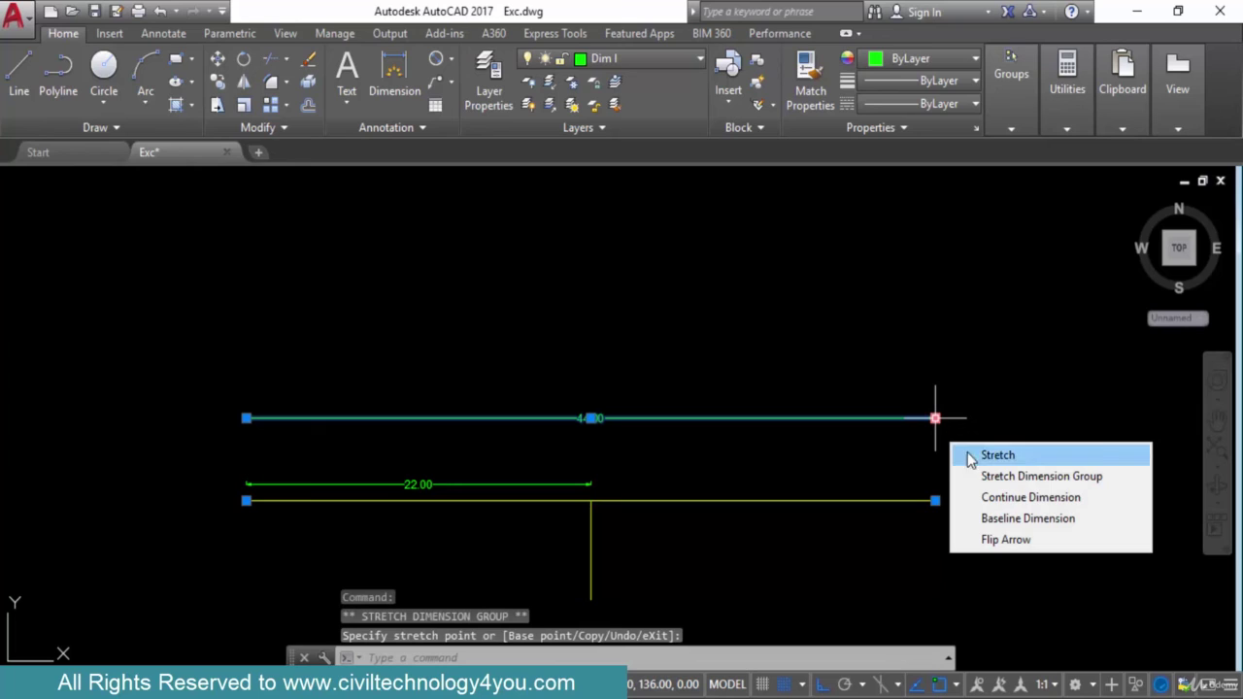
- Continue a 14.50 dimension from the 44.00 dimension's right end past the wall
left_click(1005, 497)
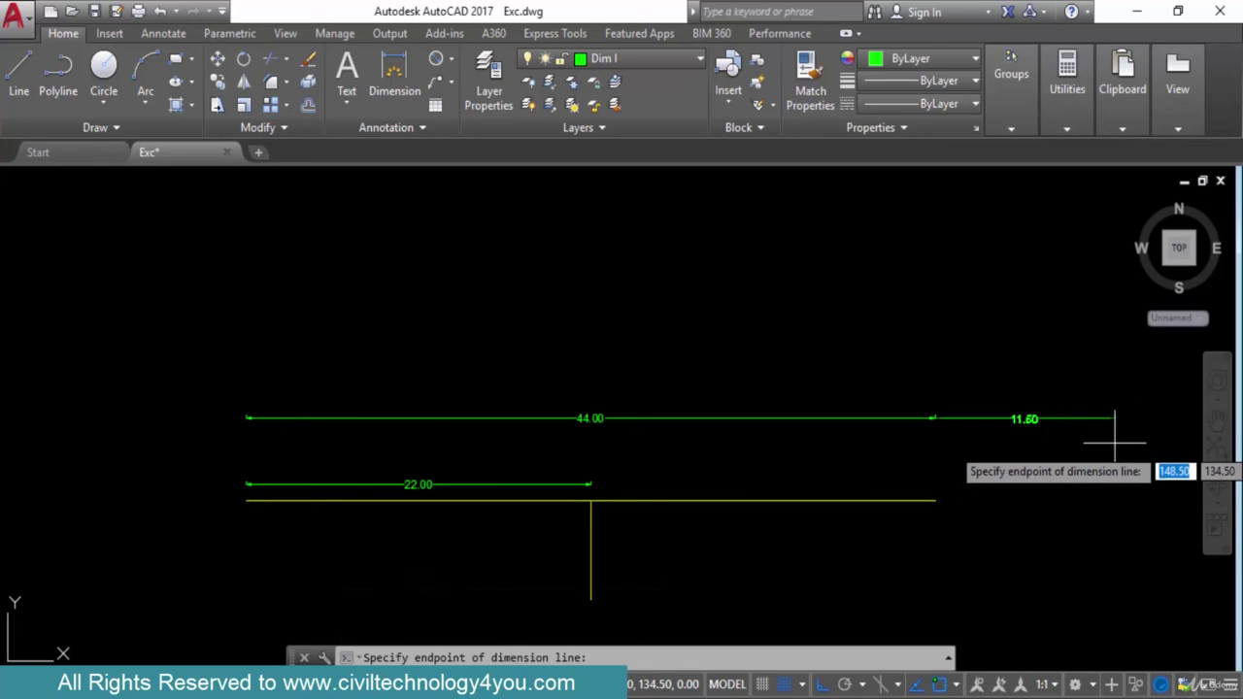
scroll(901, 465, "down", 2)
left_click(1062, 449)
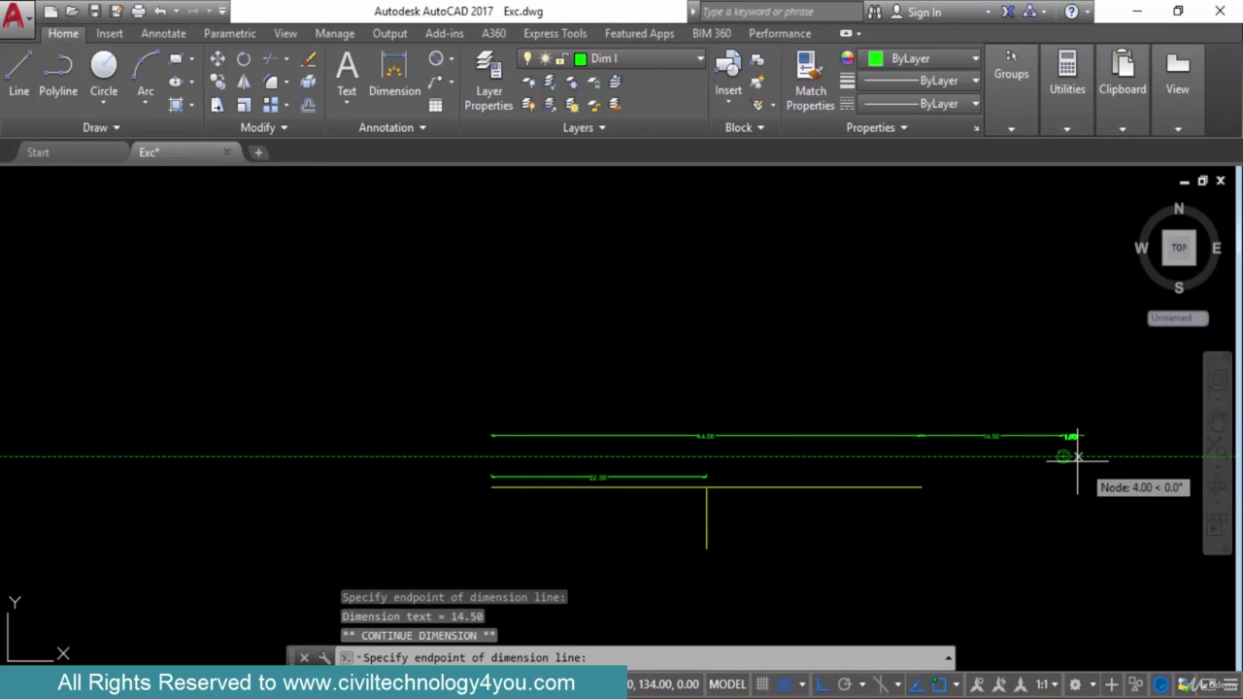
key("Escape")
scroll(974, 453, "up", 2)
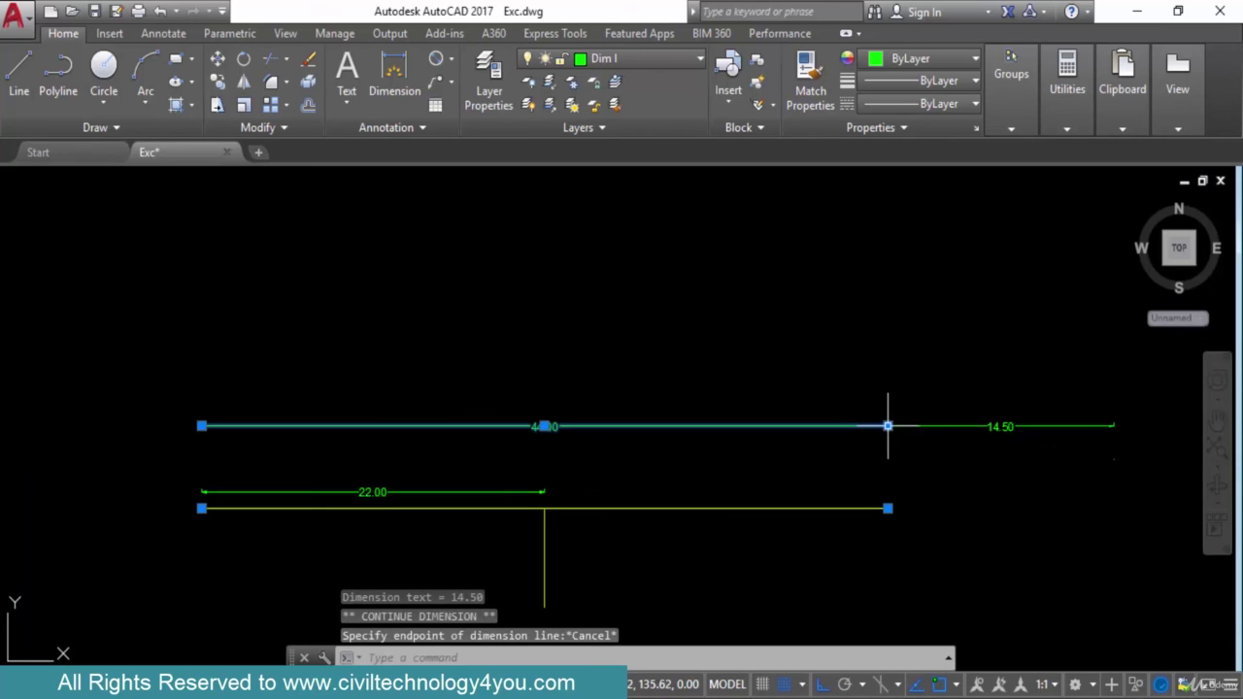
- Try Flip Arrow on the dimension's end grip, then select the 14.50 dimension
mouse_move(887, 425)
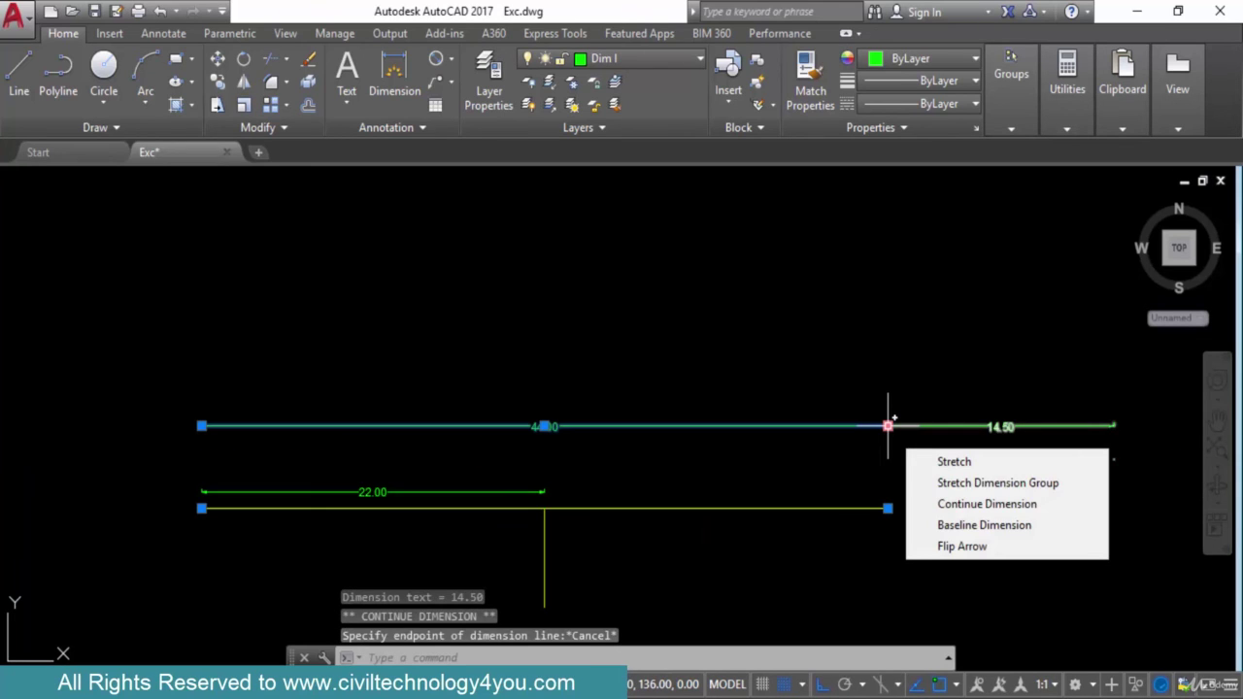
left_click(956, 548)
key("Escape")
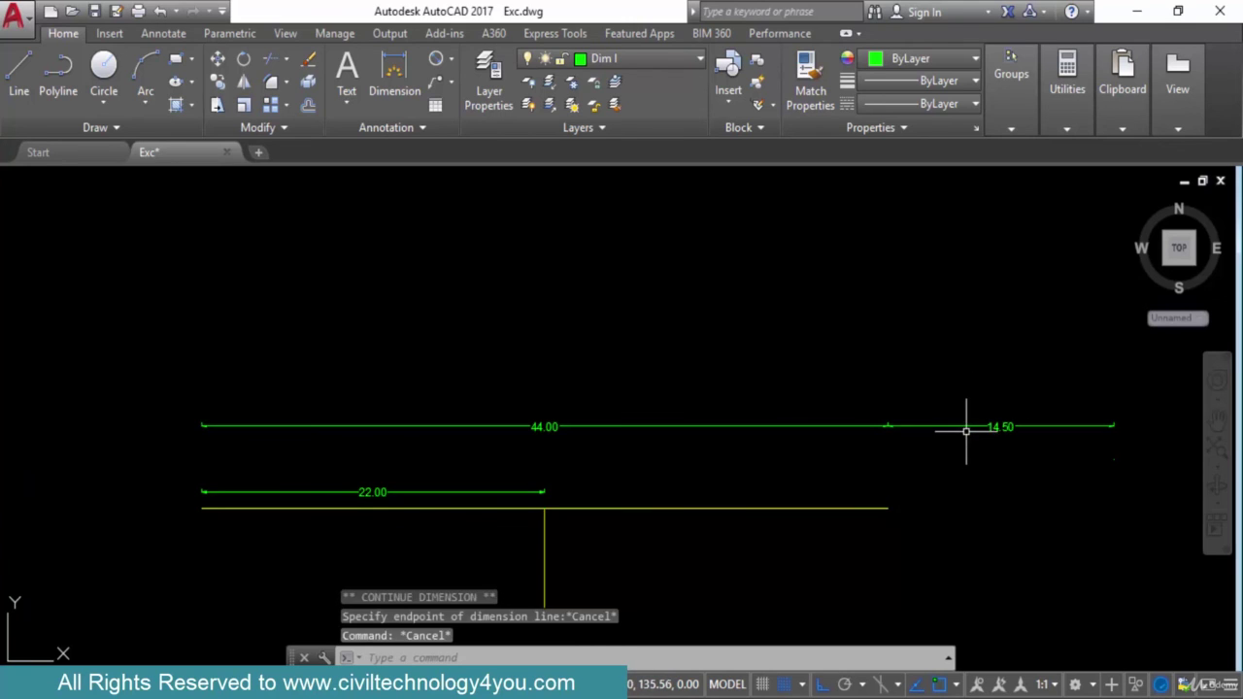
left_click(967, 428)
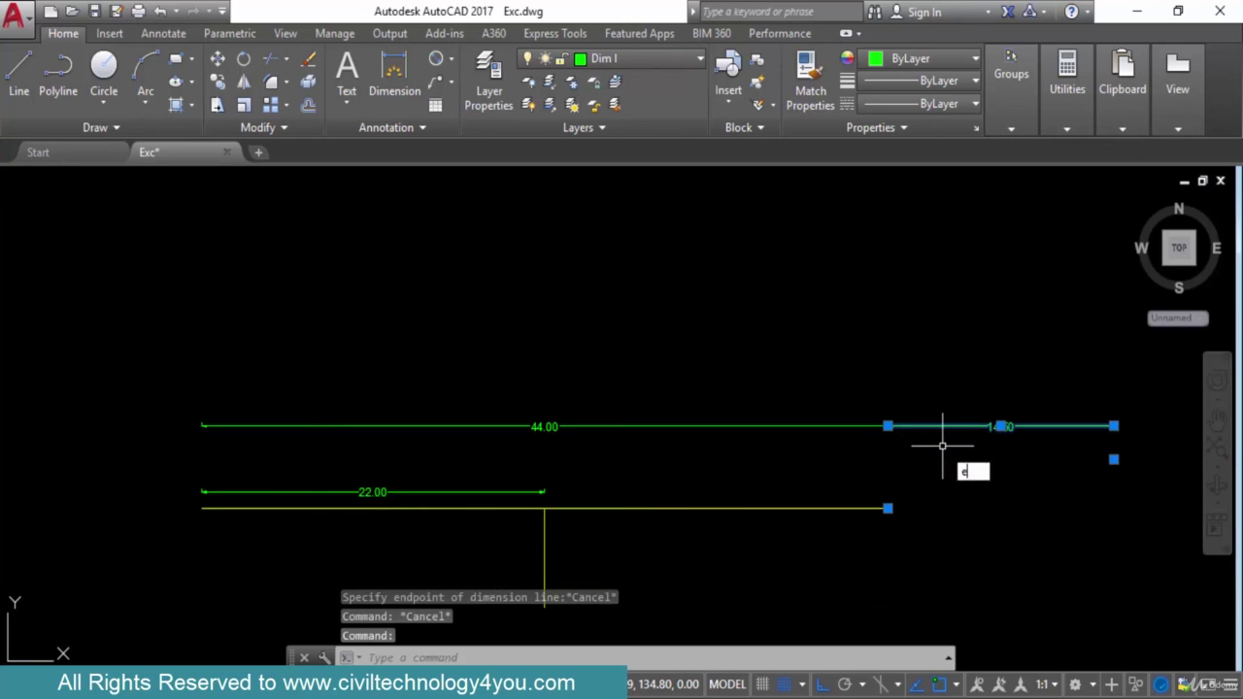
- Erase the 14.50 dimension and flip the 44.00 dimension's right arrowhead outward
key("Return")
left_click(828, 427)
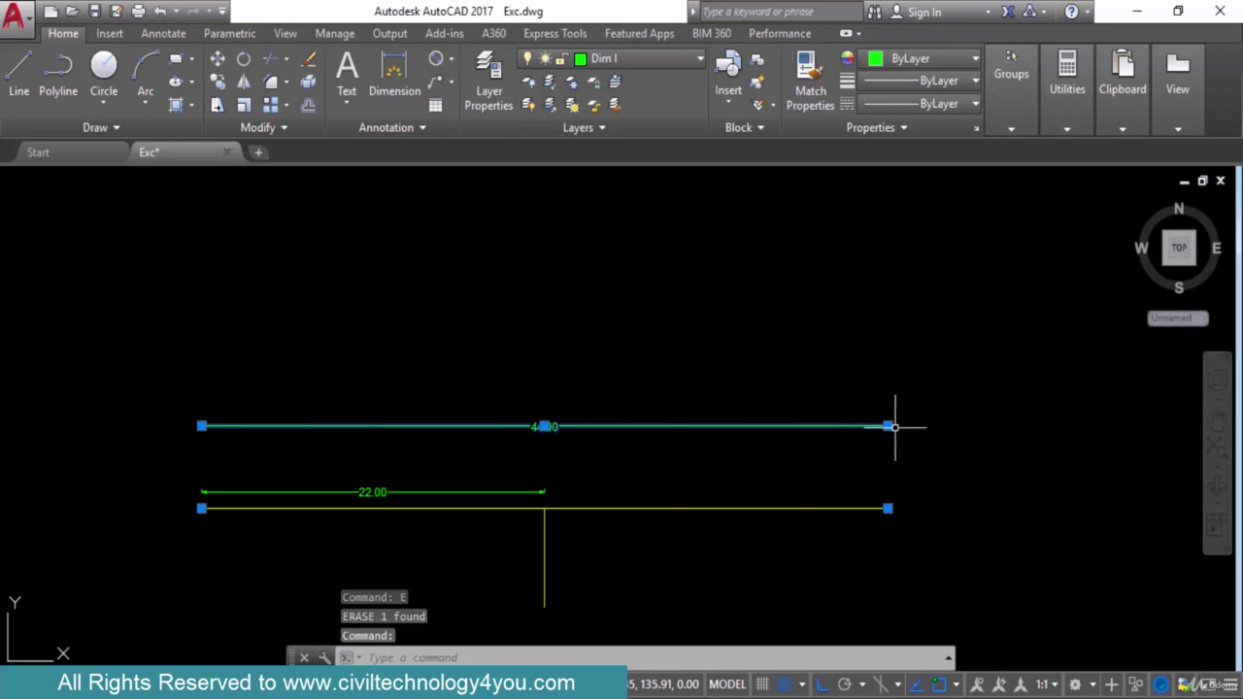
mouse_move(887, 425)
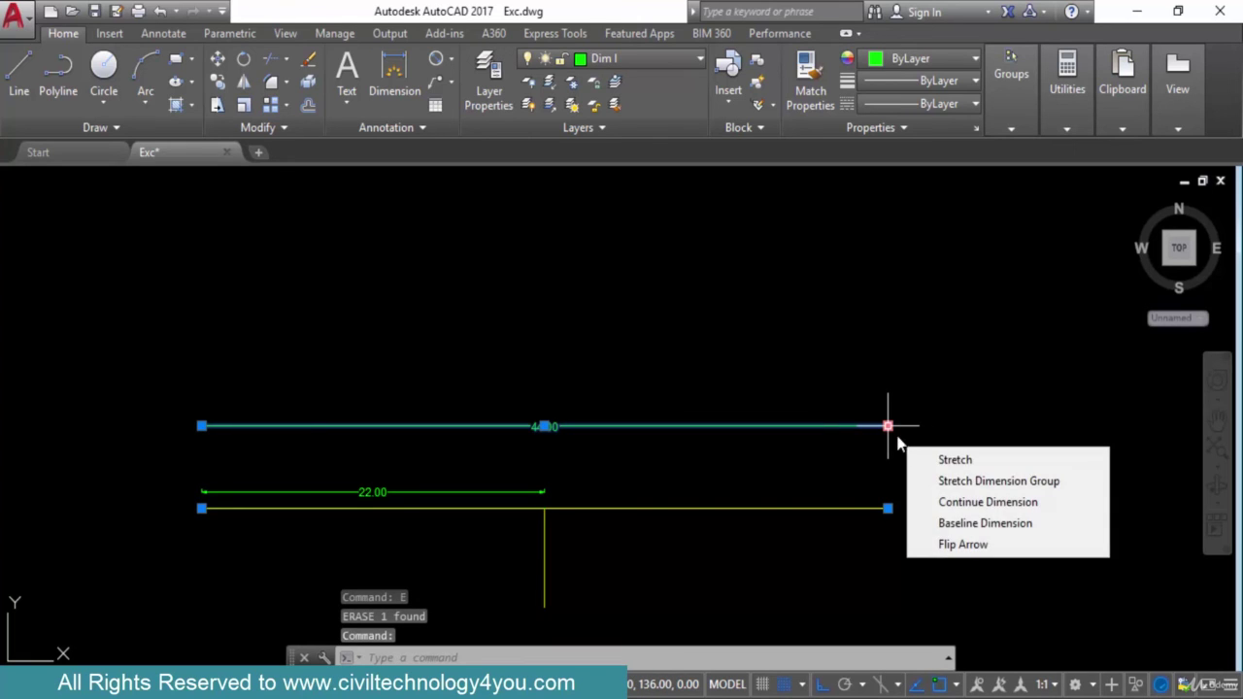
left_click(961, 545)
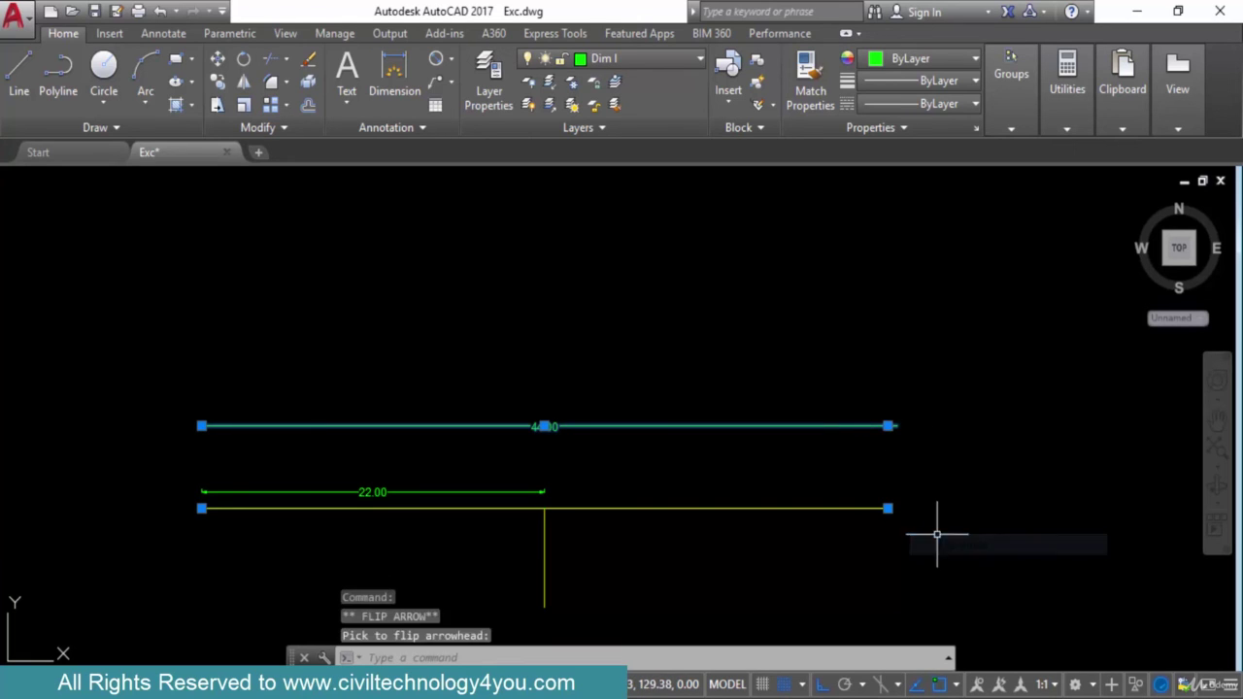
scroll(902, 427, "up", 5)
key("Escape")
scroll(893, 409, "up", 4)
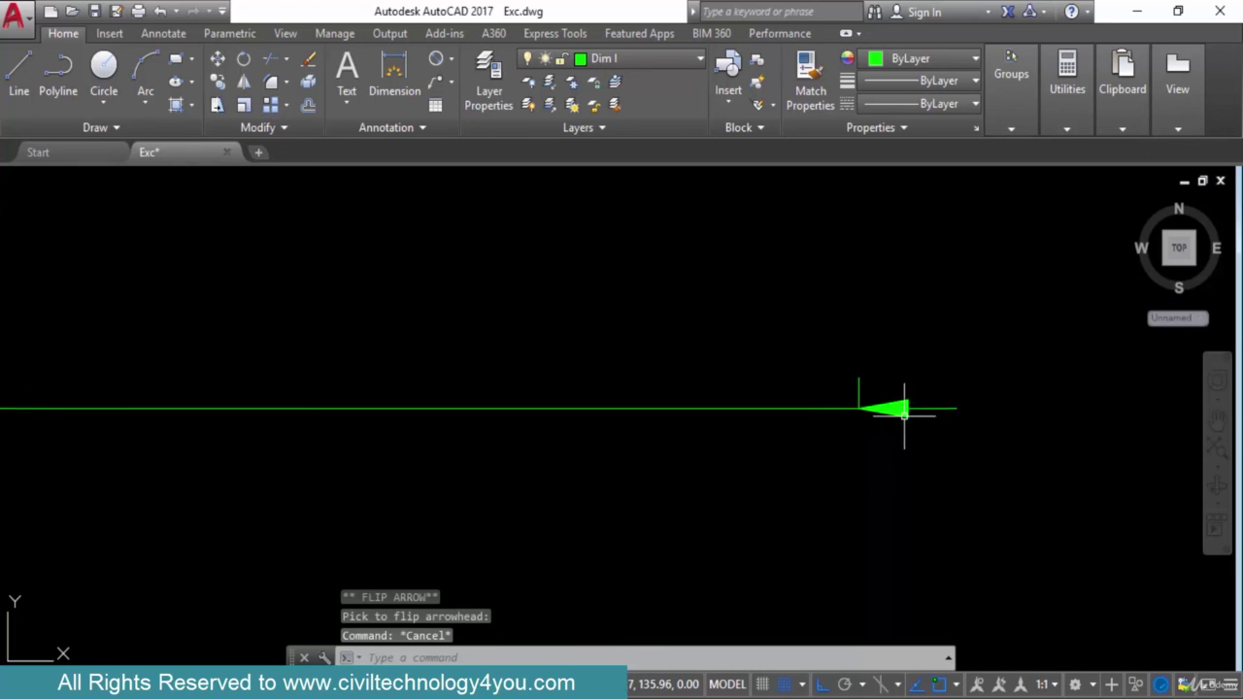
scroll(879, 408, "down", 6)
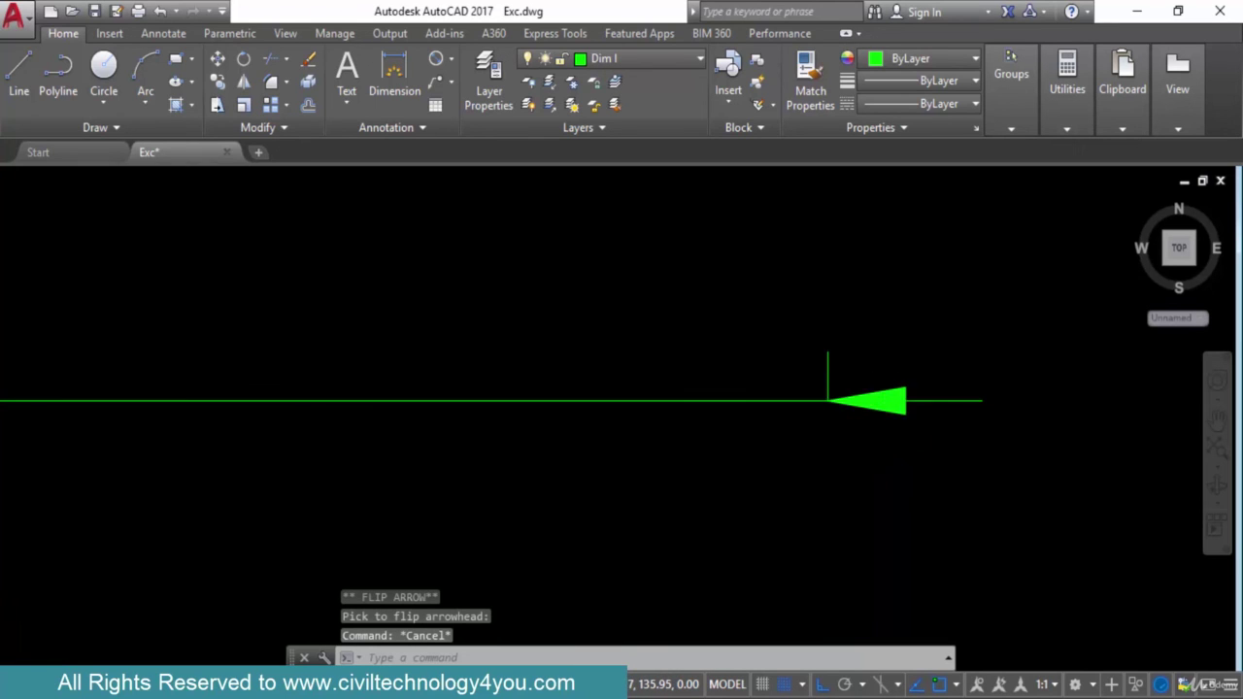
middle_click_drag(373, 446, 596, 436)
scroll(615, 444, "down", 2)
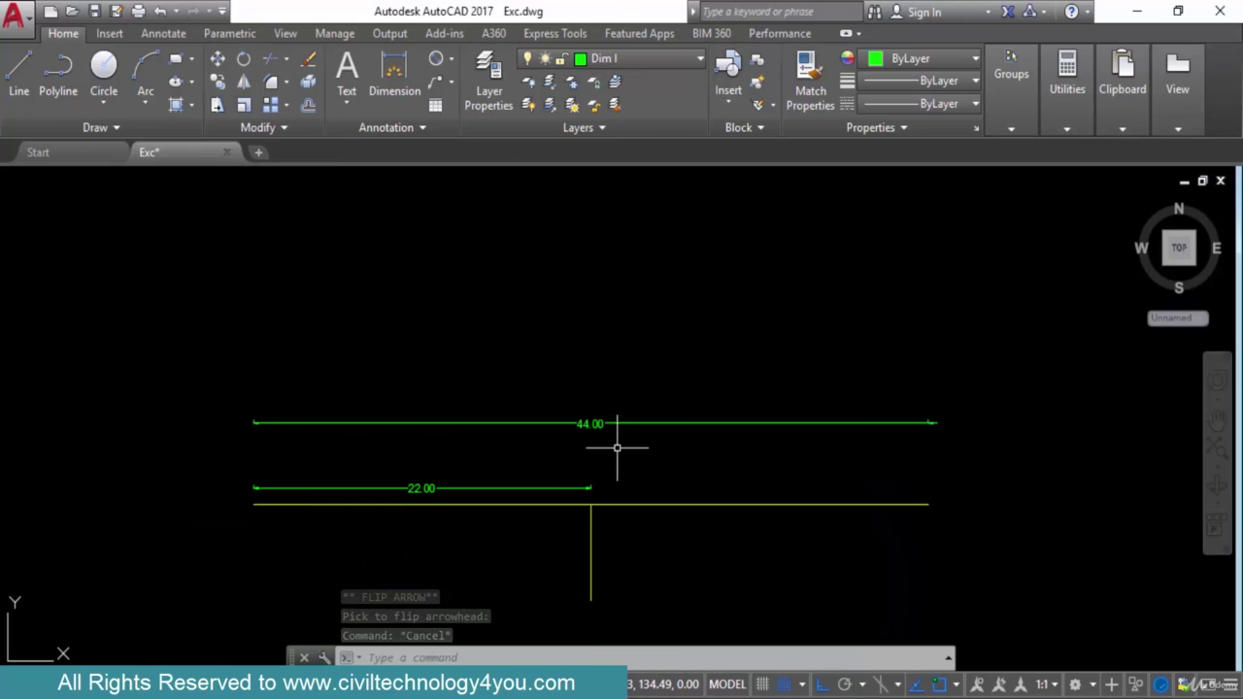